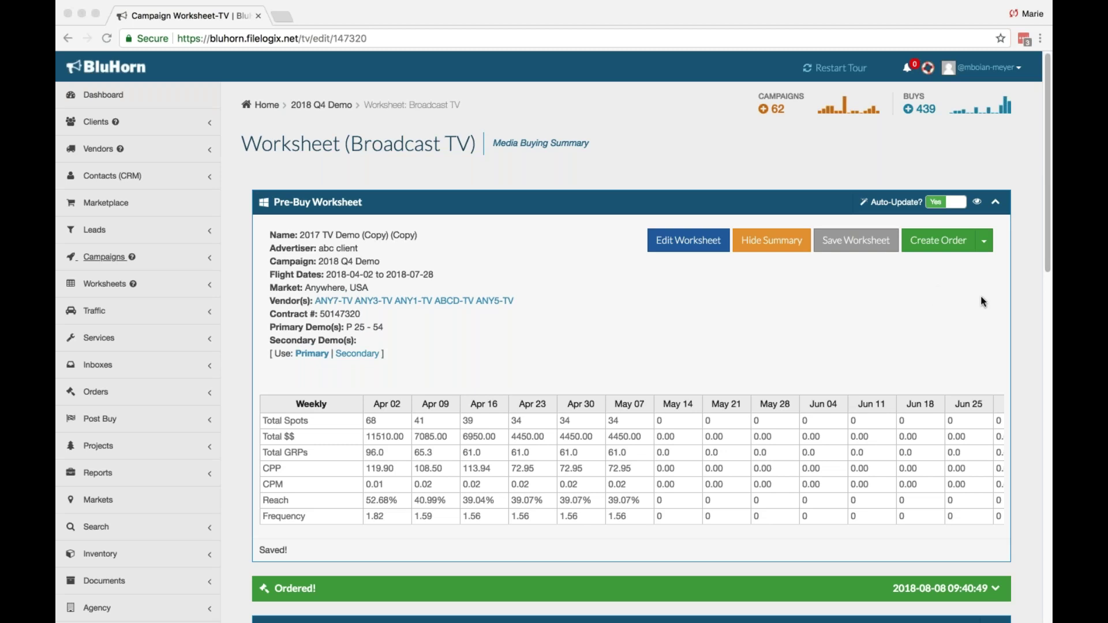
Choose Upload Invoice(s) from the Create Order menu to reach the Post Buy Add Invoice page.
left_click(985, 243)
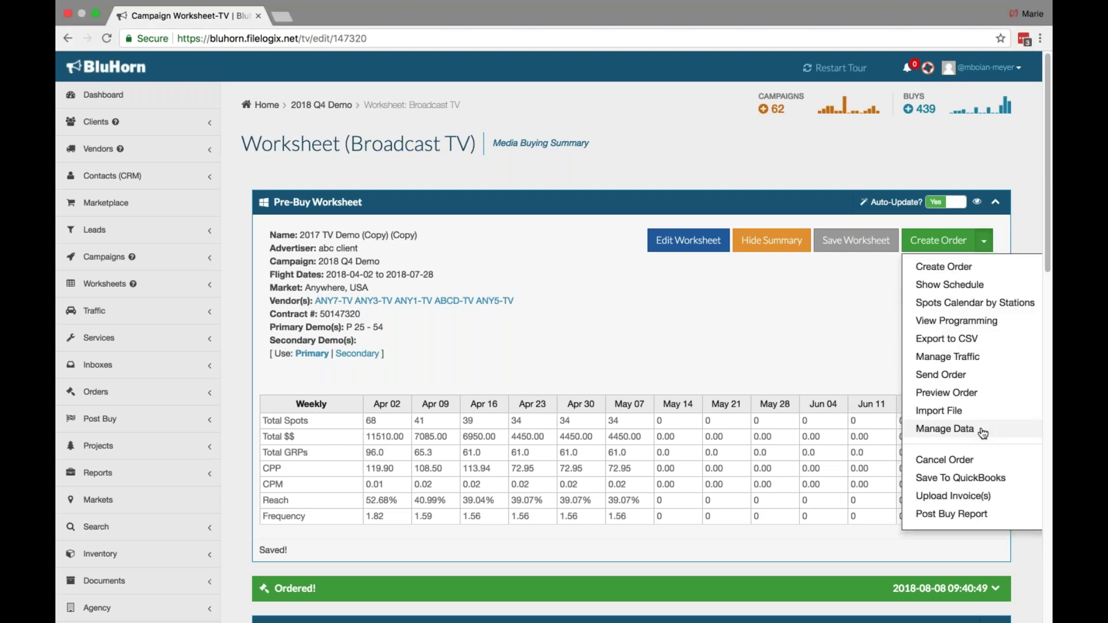
left_click(980, 497)
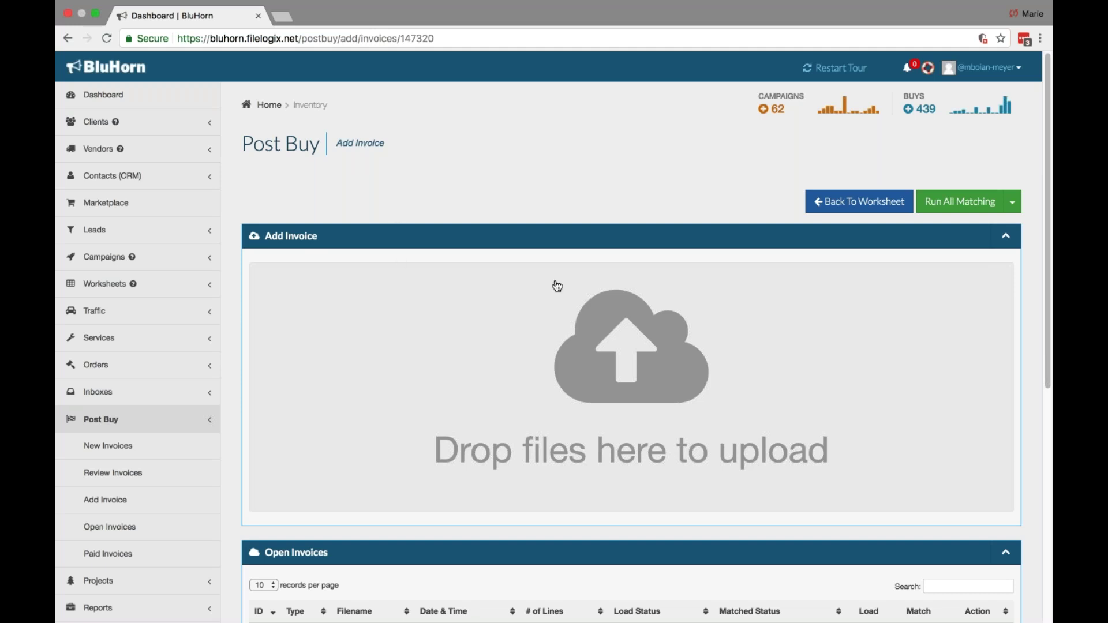
Upload the TV_…txt invoice file from the Downloads folder through the drop zone.
left_click(556, 378)
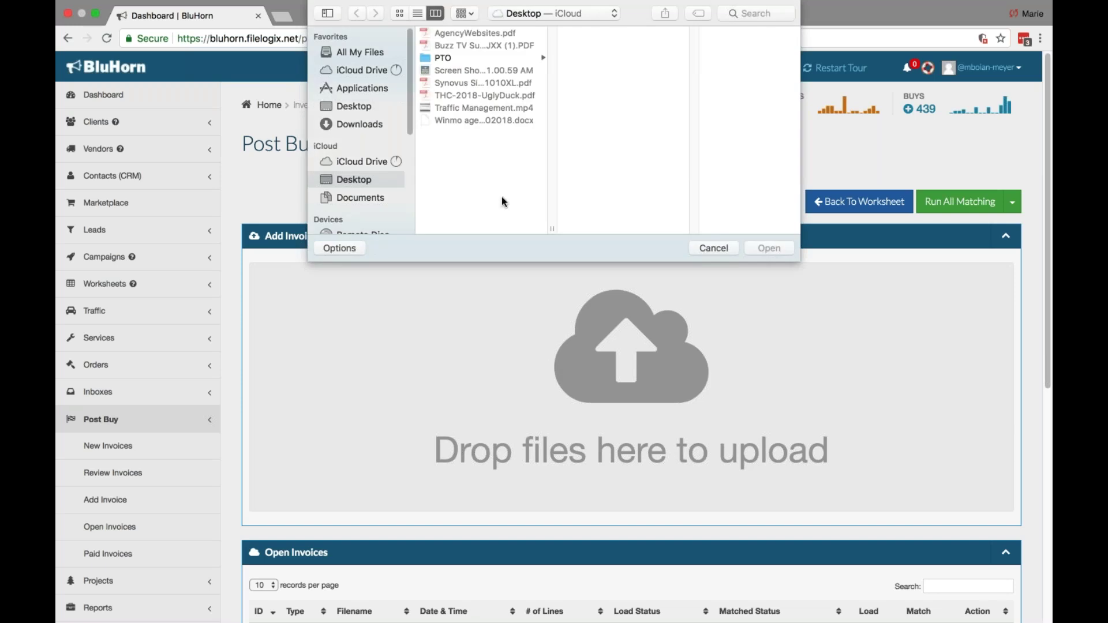
left_click(372, 128)
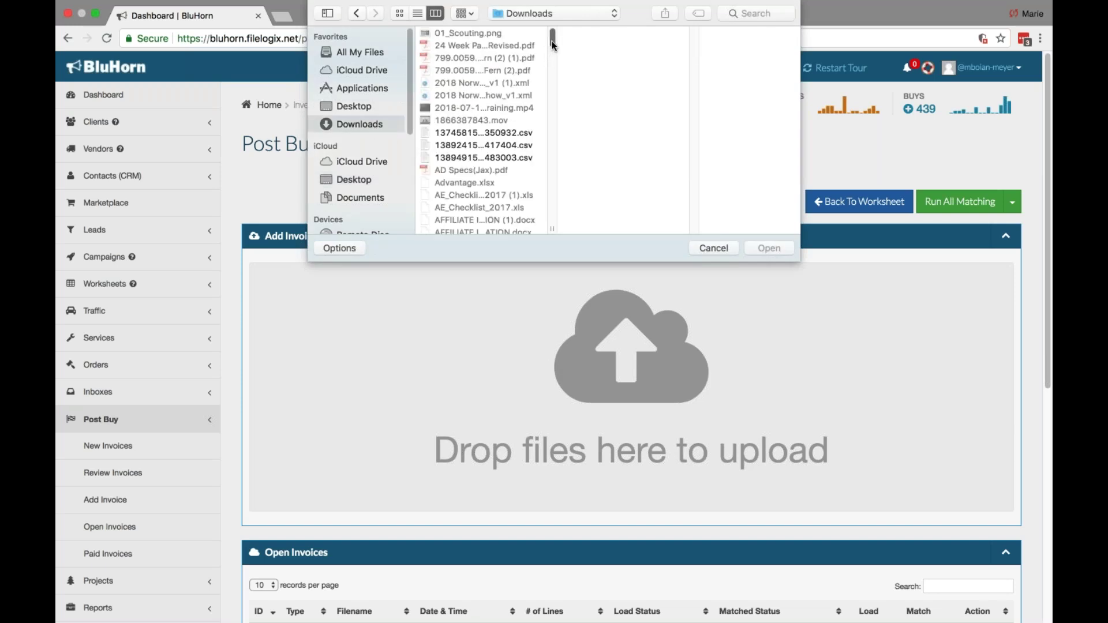
scroll(553, 52, "down", 10)
scroll(554, 149, "down", 10)
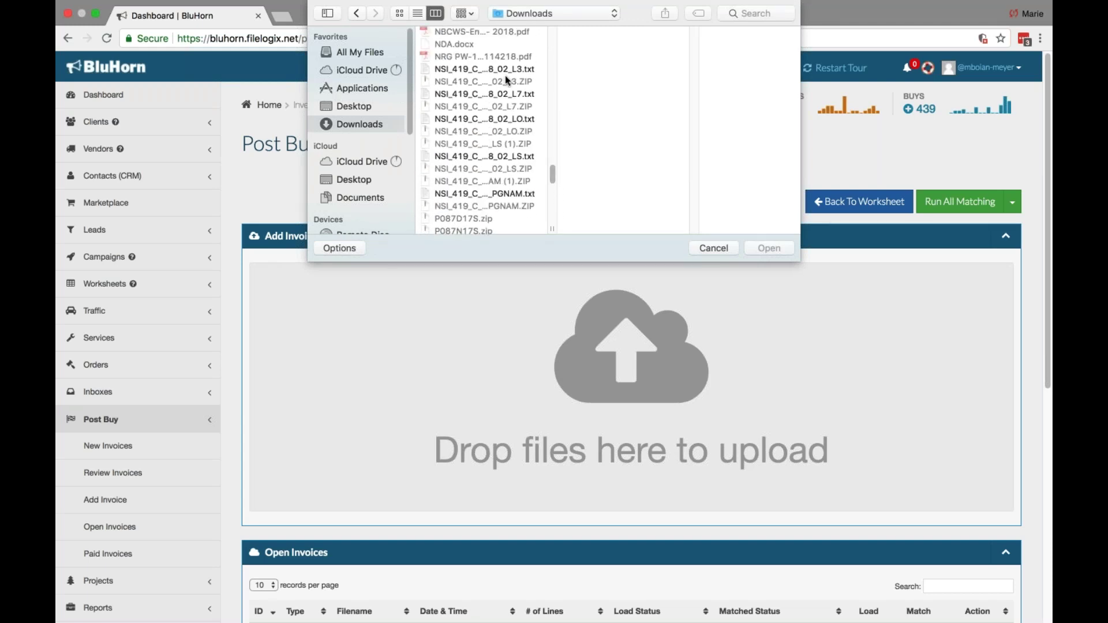
left_click_drag(553, 174, 554, 189)
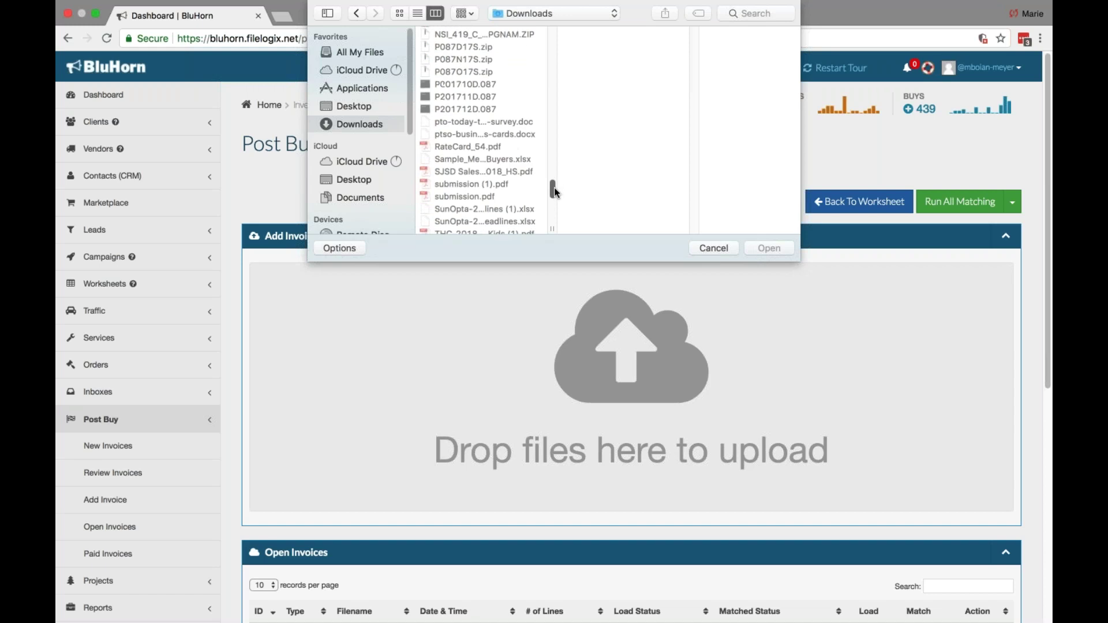
scroll(554, 188, "up", 5)
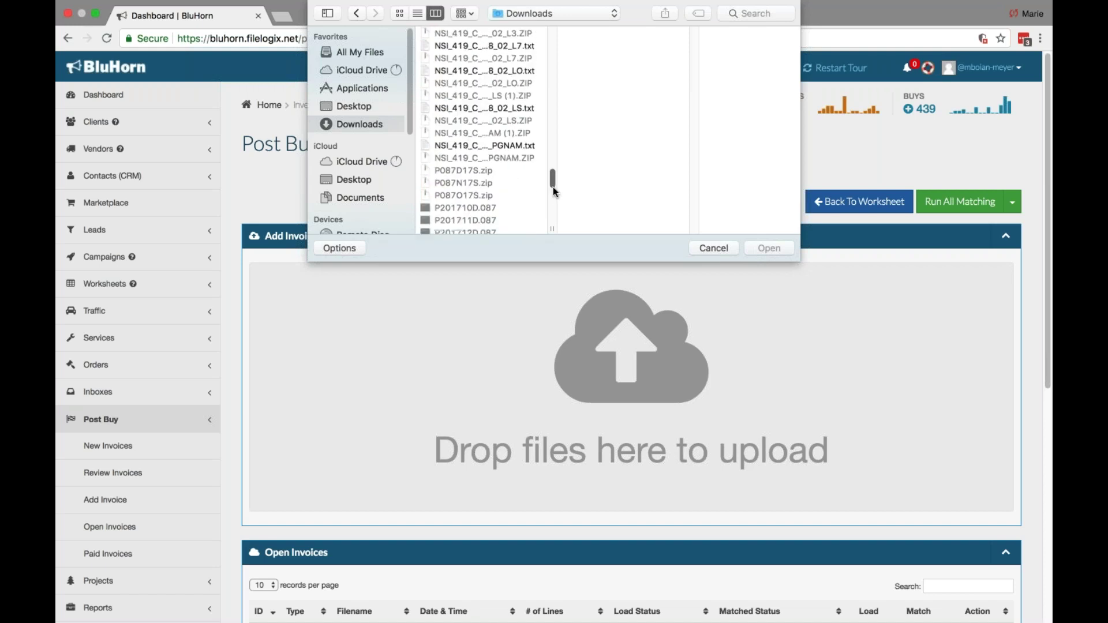
left_click_drag(553, 187, 554, 201)
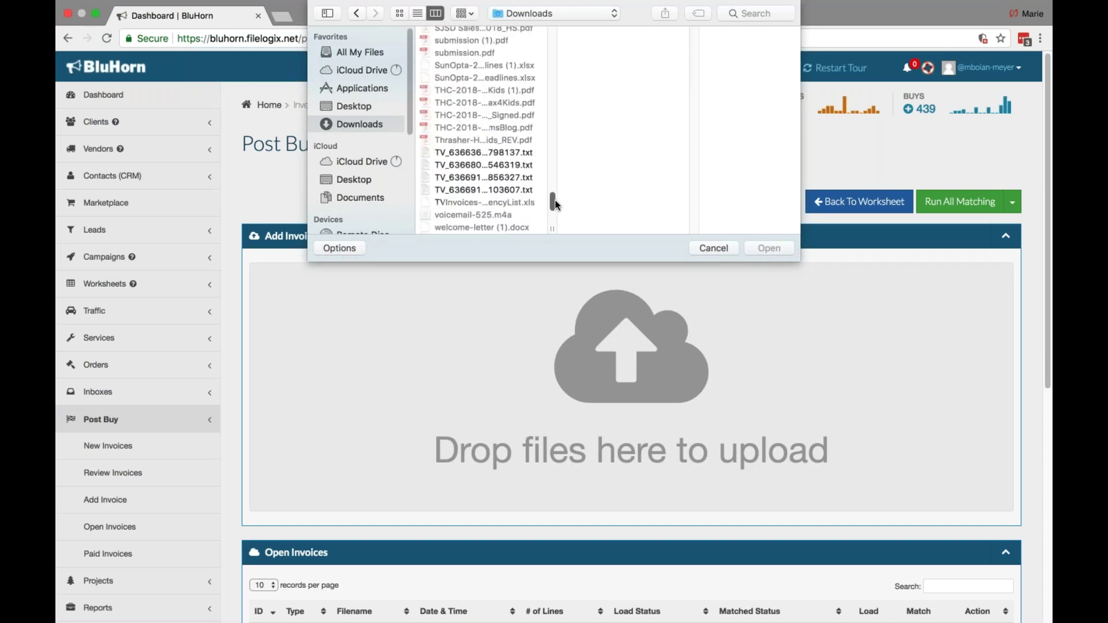
double_click(488, 154)
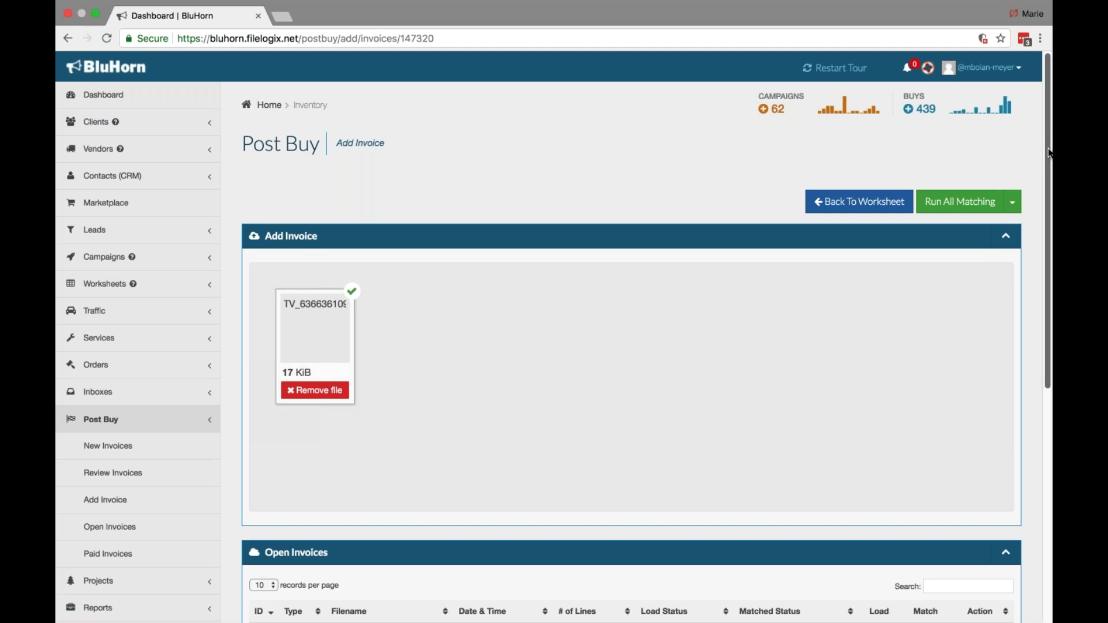
Accept the WVIR→ANY7-TV and WRIC→ANY3-TV vendor references and continue loading the invoice.
scroll(467, 444, "down", 5)
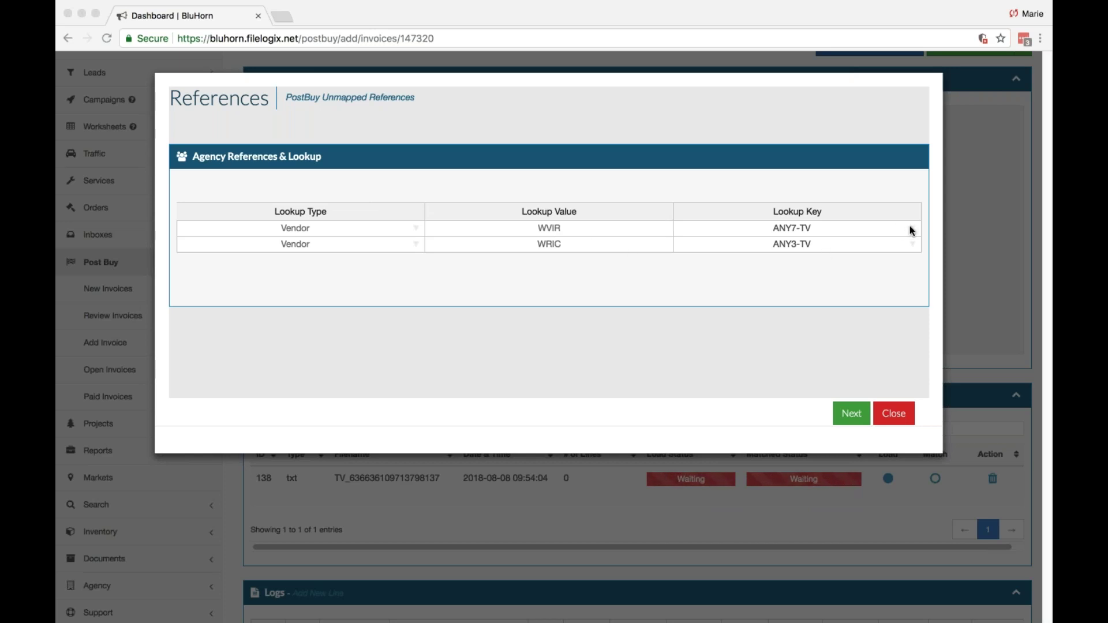
left_click(848, 417)
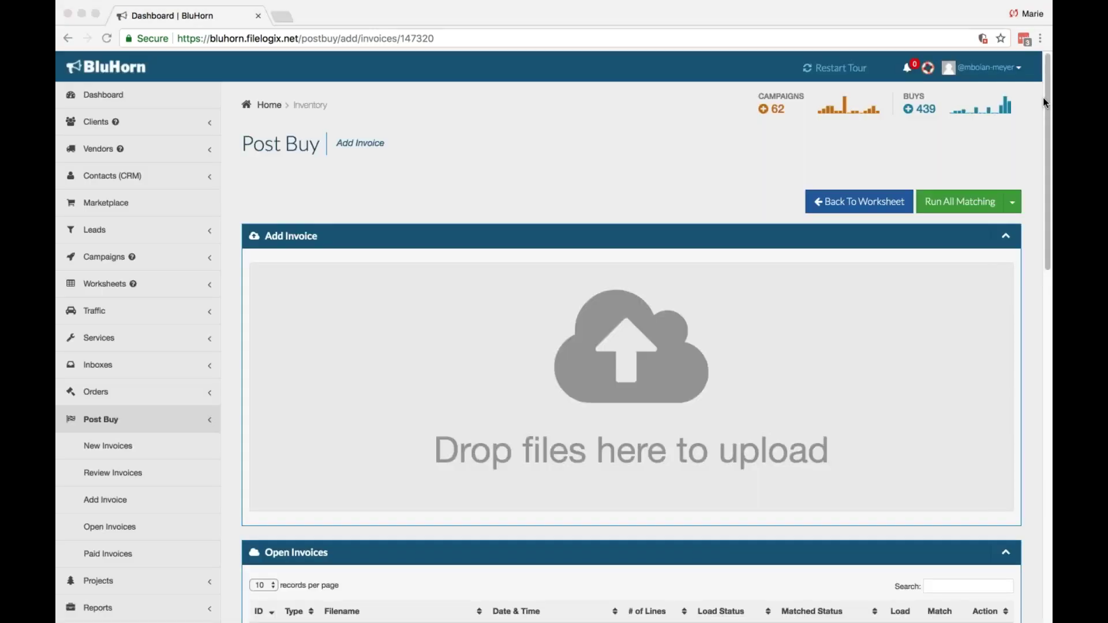
left_click(1046, 171)
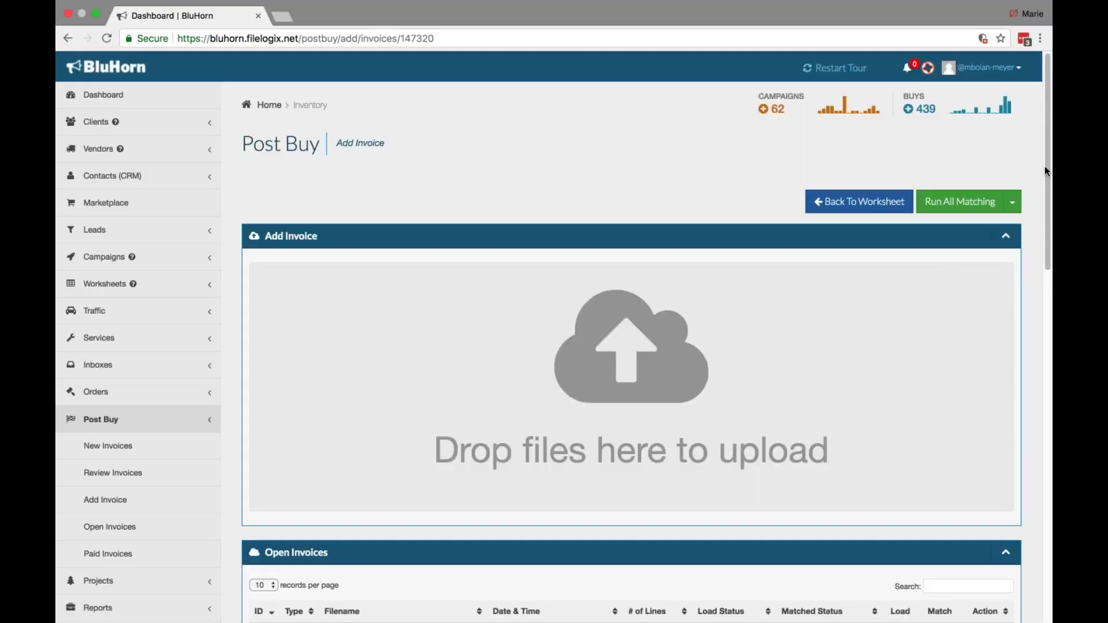
left_click_drag(1045, 167, 986, 284)
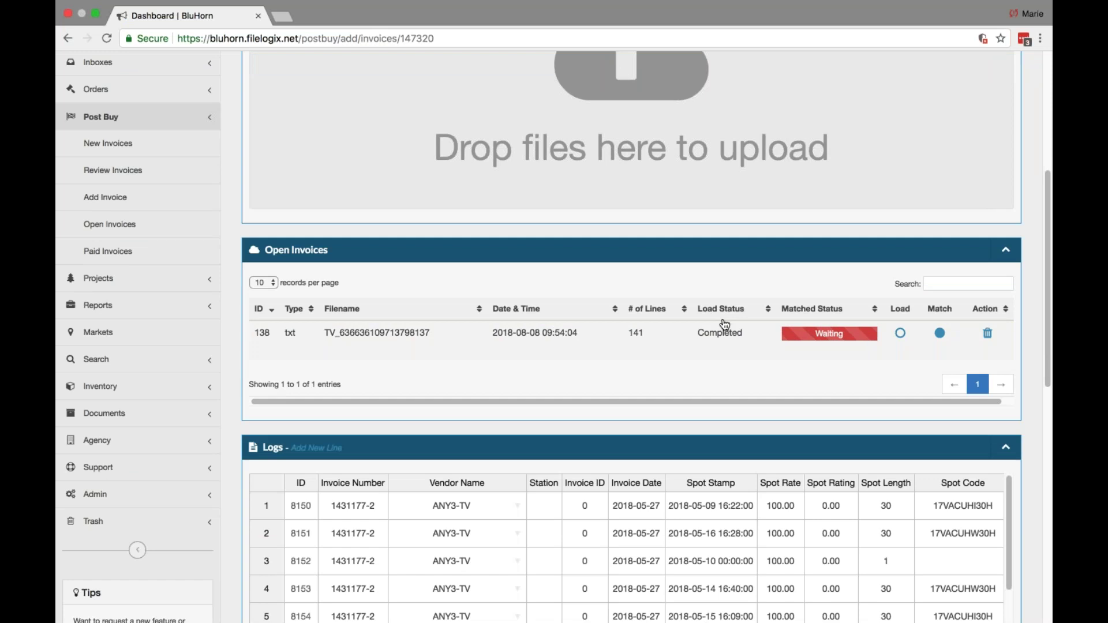
left_click_drag(1046, 323, 1051, 364)
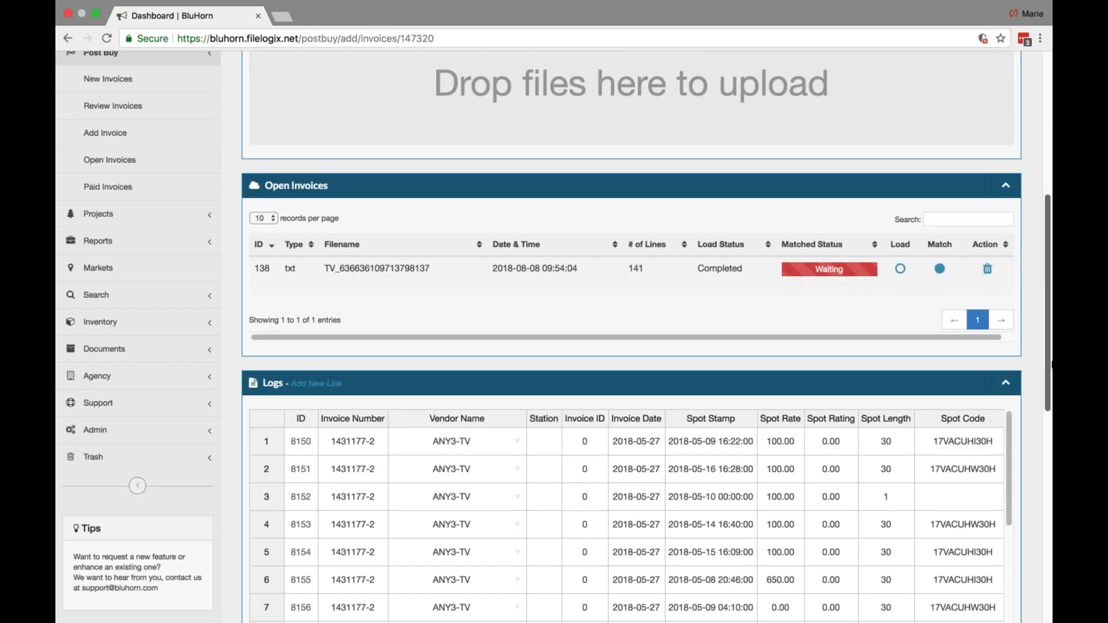
scroll(1051, 363, "down", 5)
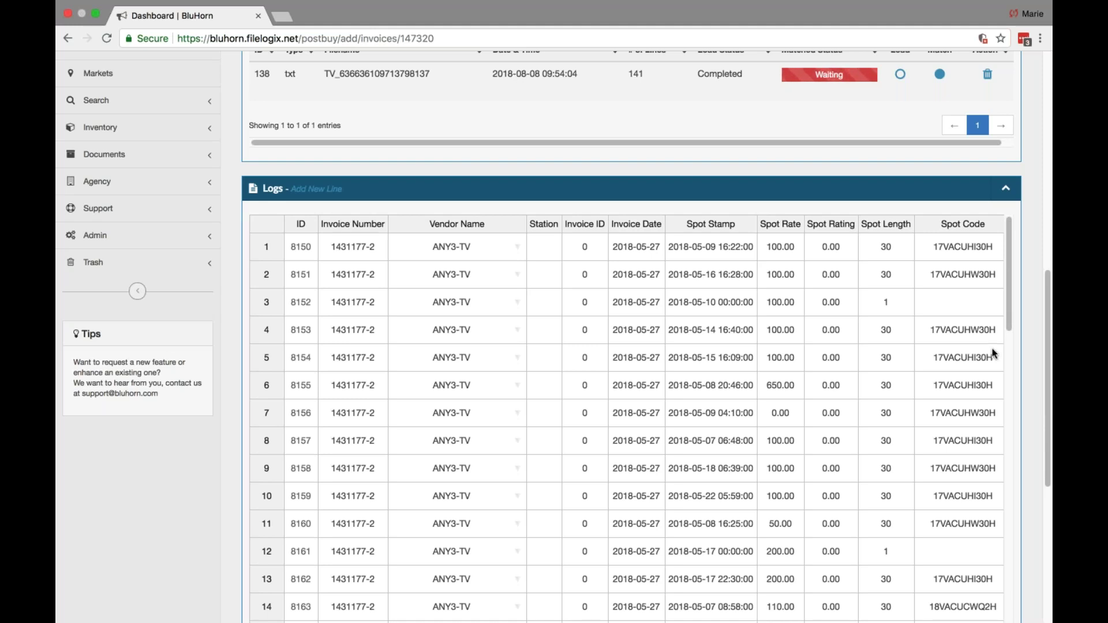
scroll(1010, 302, "down", 5)
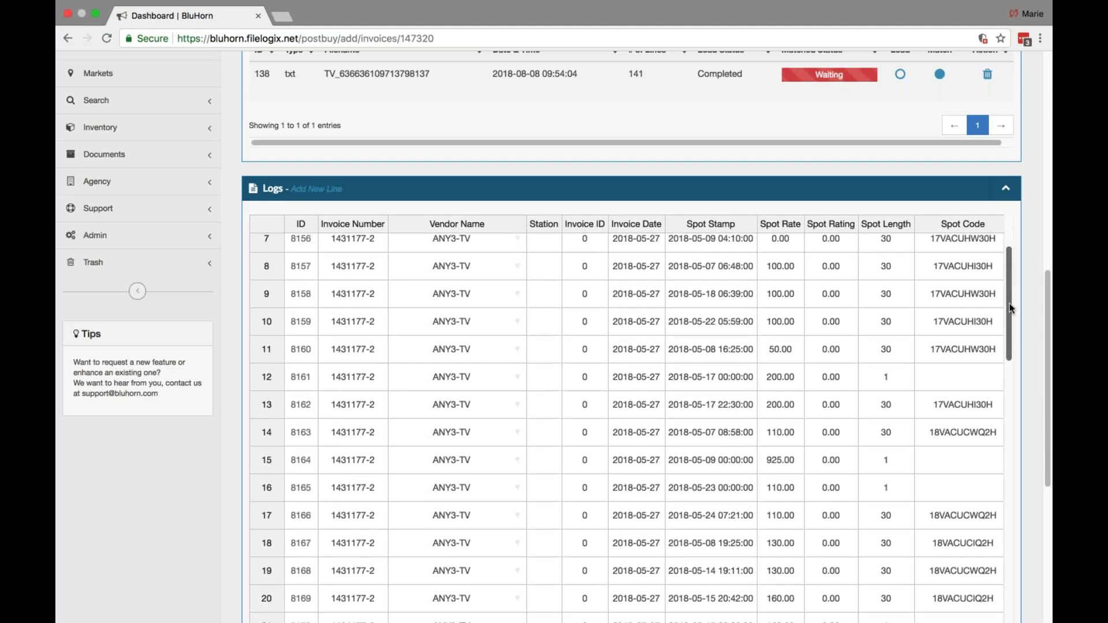
scroll(434, 313, "up", 5)
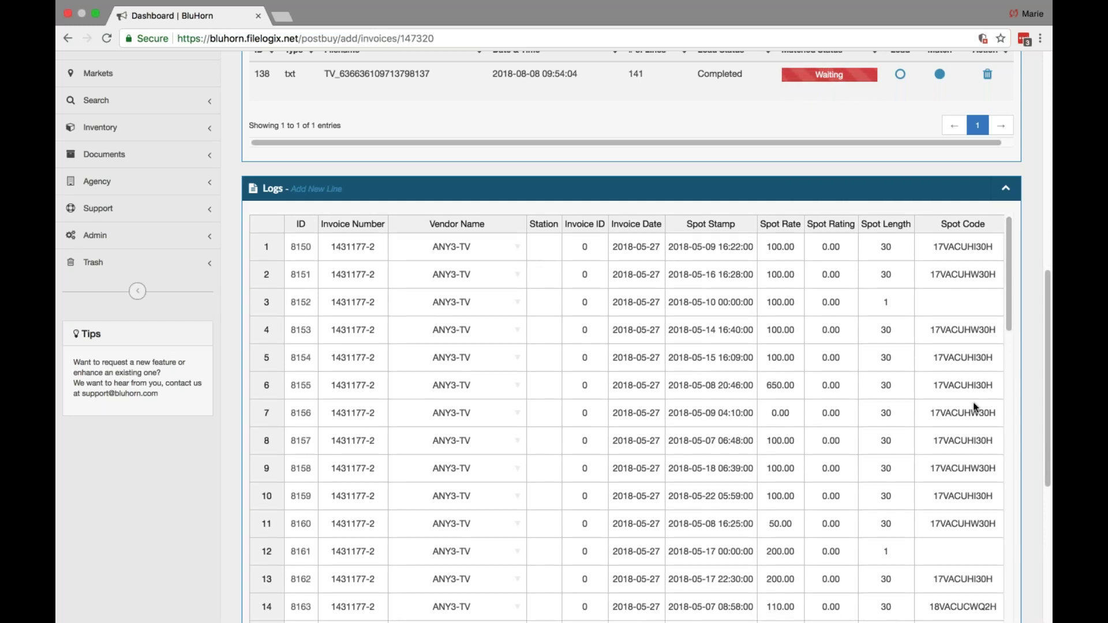
scroll(1050, 316, "up", 3)
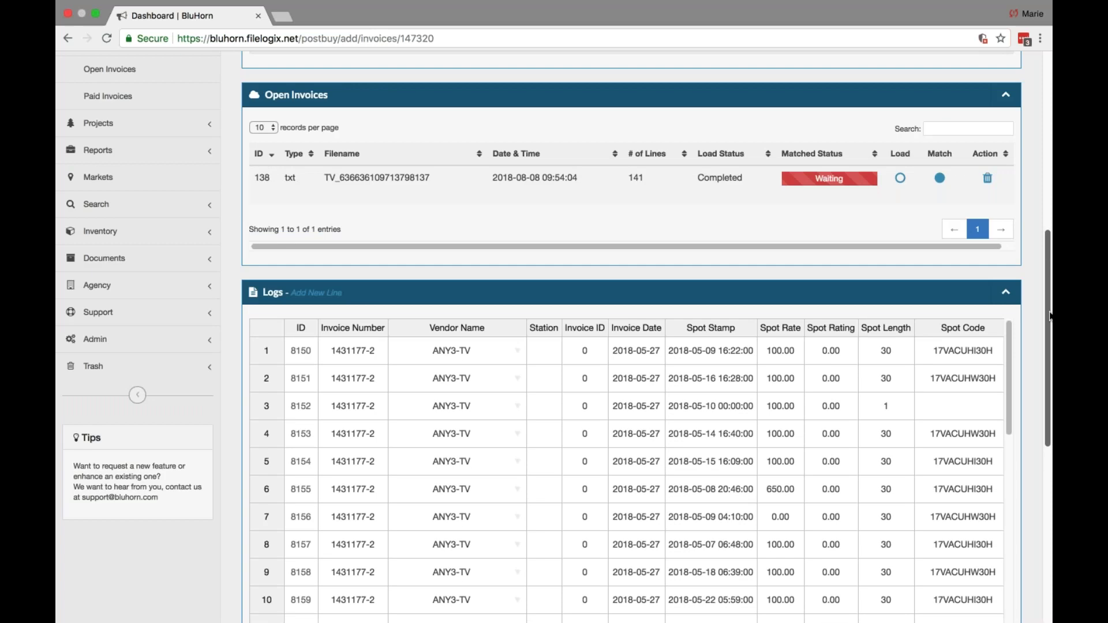
scroll(1050, 316, "up", 2)
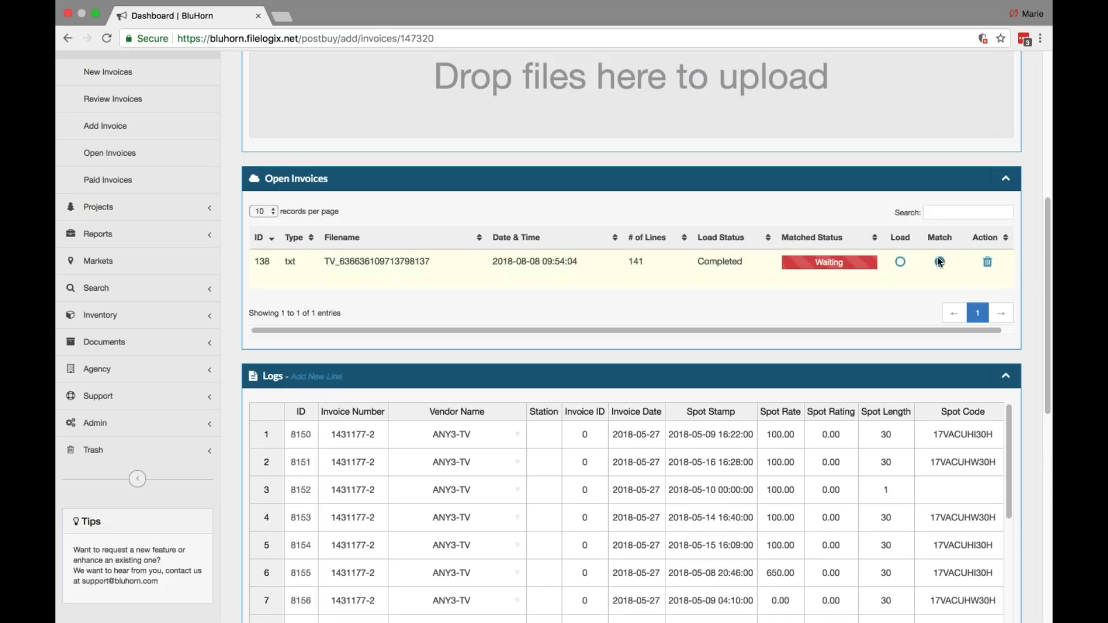
left_click(939, 262)
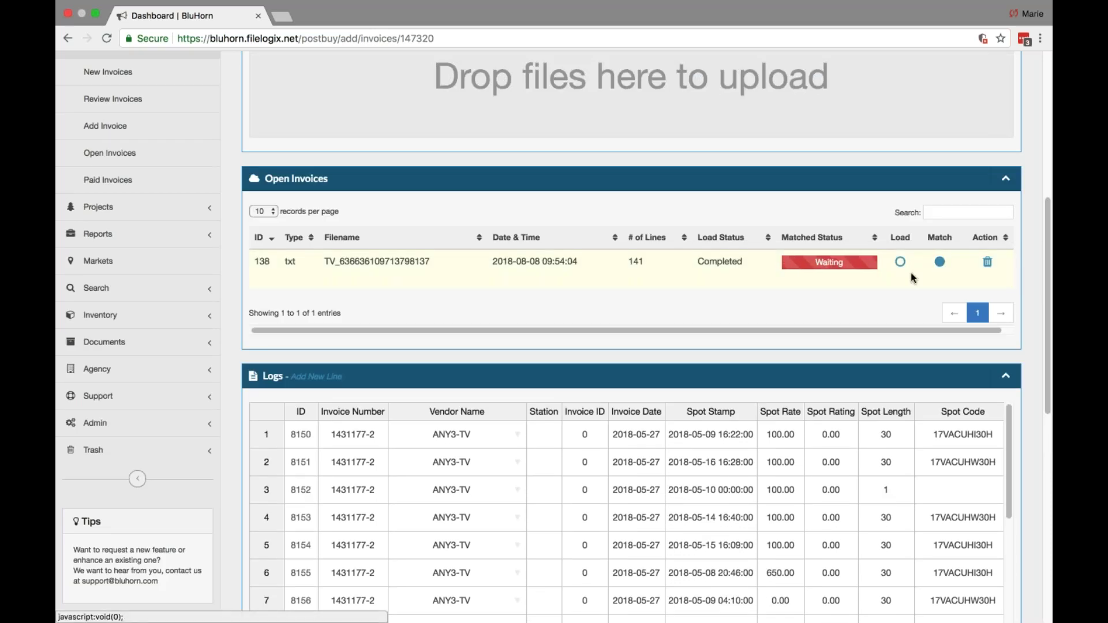
left_click(939, 262)
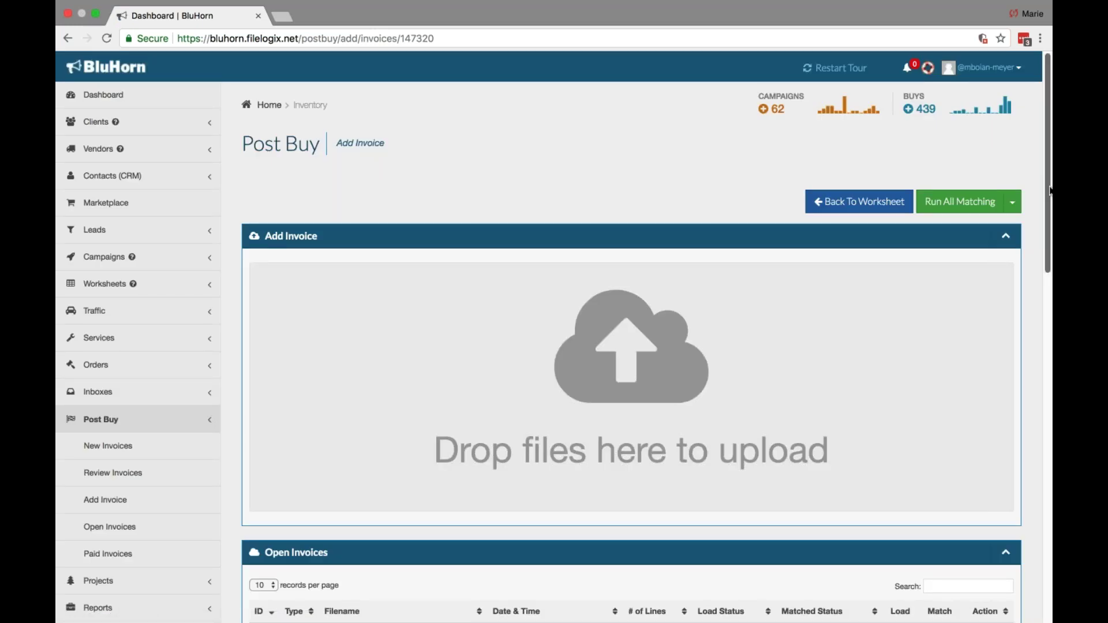
left_click_drag(1051, 191, 1051, 459)
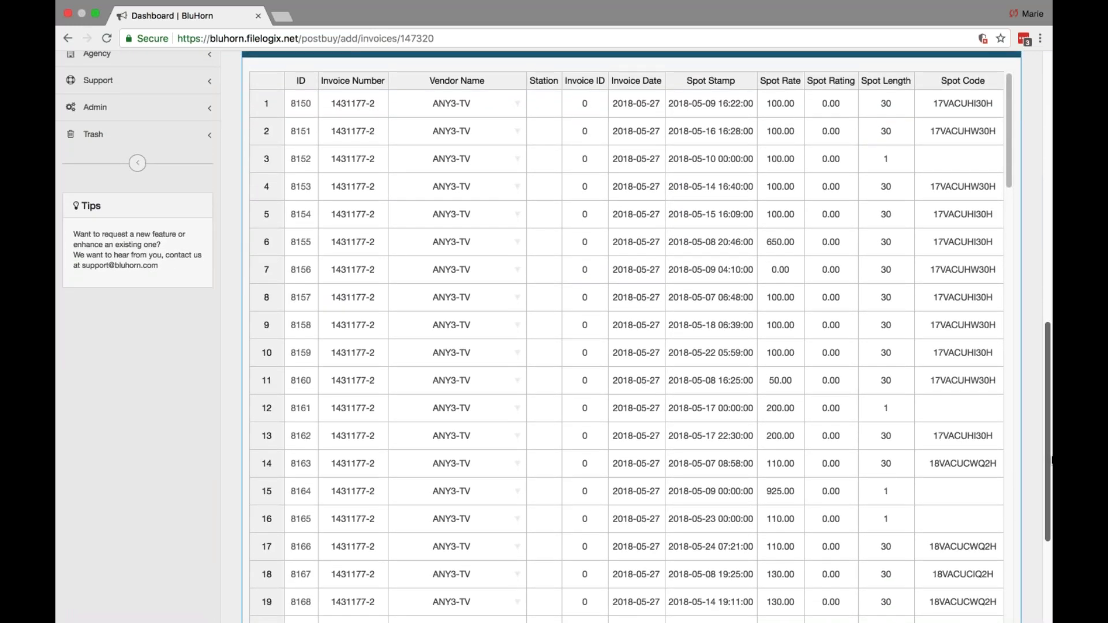
left_click(844, 386)
key("Right")
key("Right")
key("Right")
key("Right")
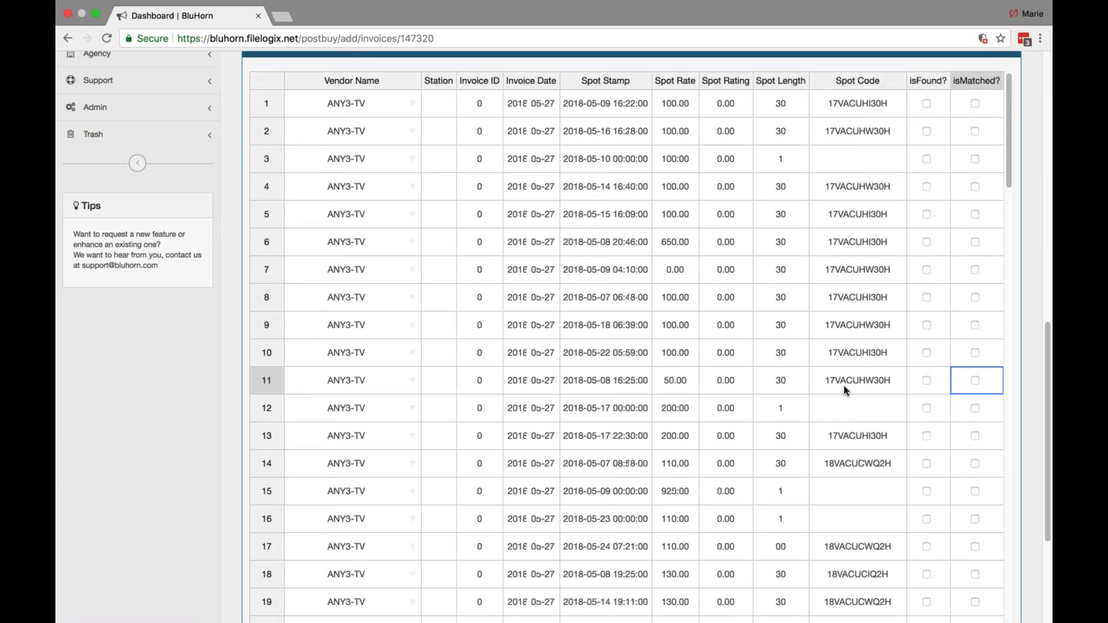
key("Right")
key("Right")
key("Right")
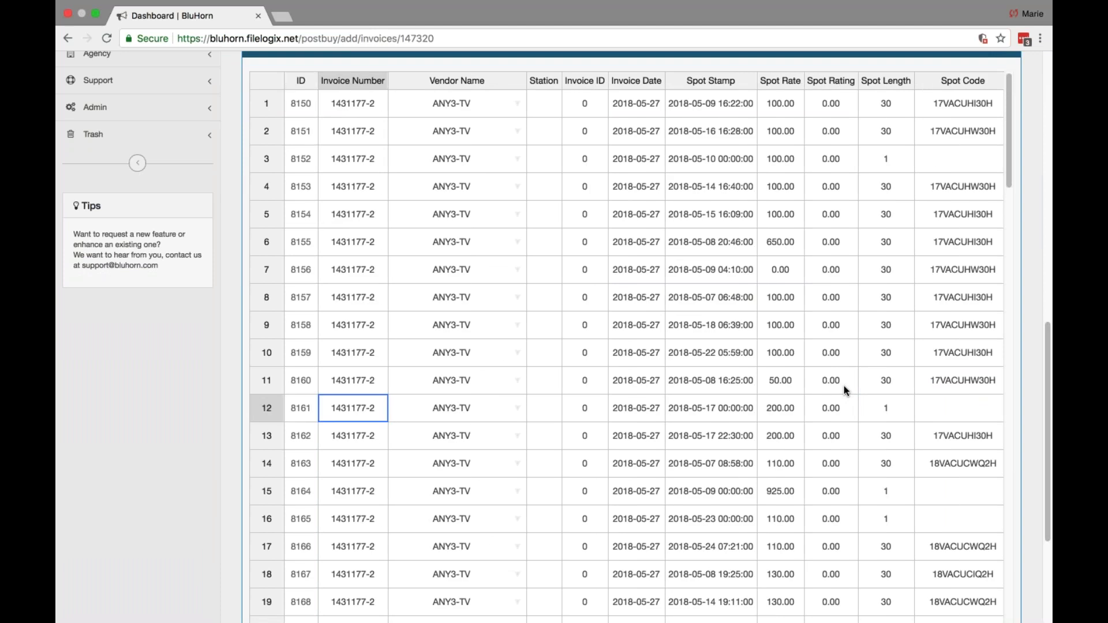
key("Right")
key("Right")
key("Right")
key("Right")
key("Right")
key("Right")
key("Right")
key("Right")
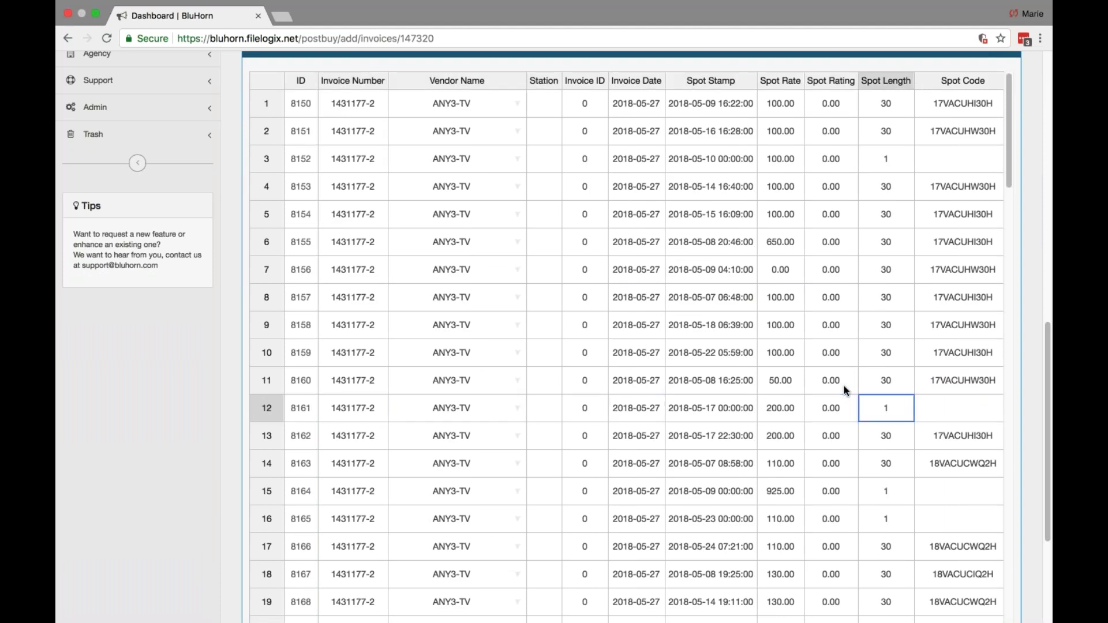
key("Right")
key("Right")
key("Right")
key("Right")
key("Right")
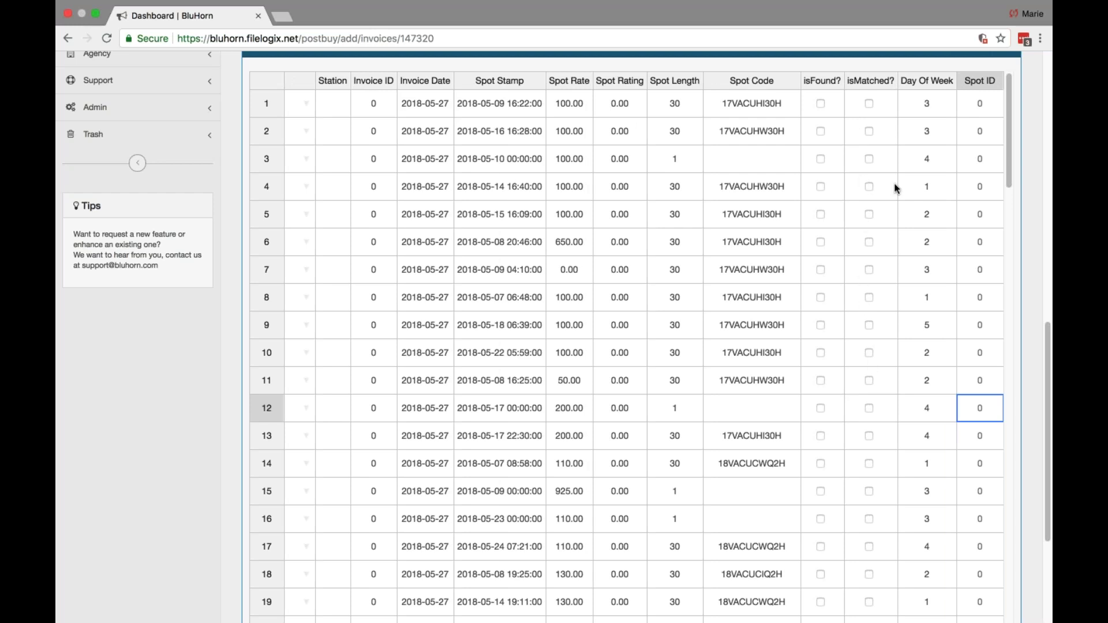
key("Right")
key("Right")
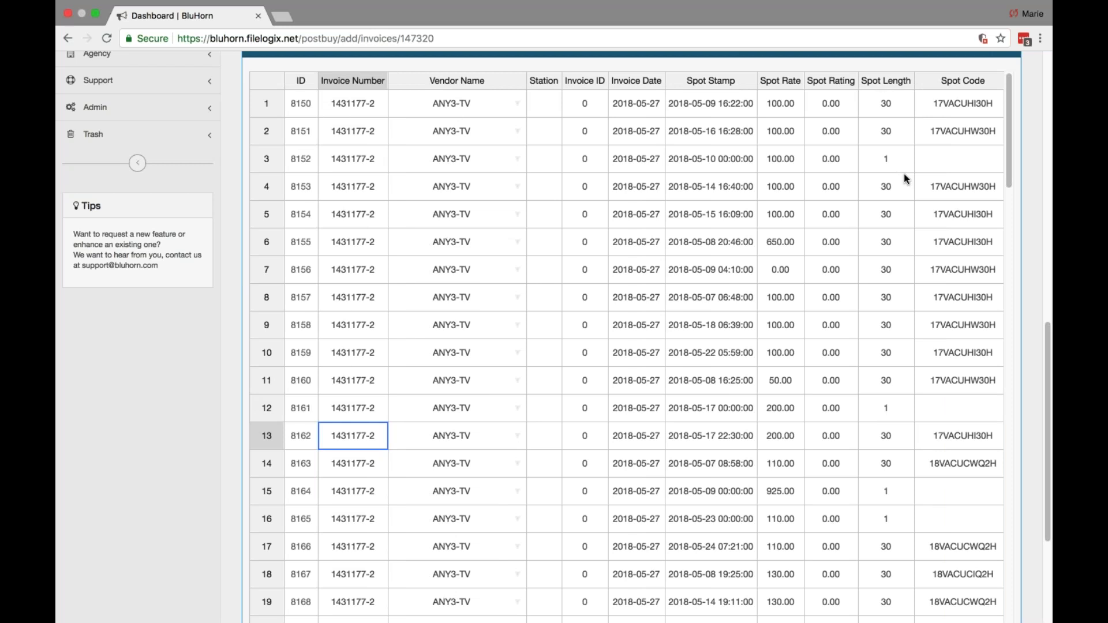
left_click_drag(1044, 365, 1048, 122)
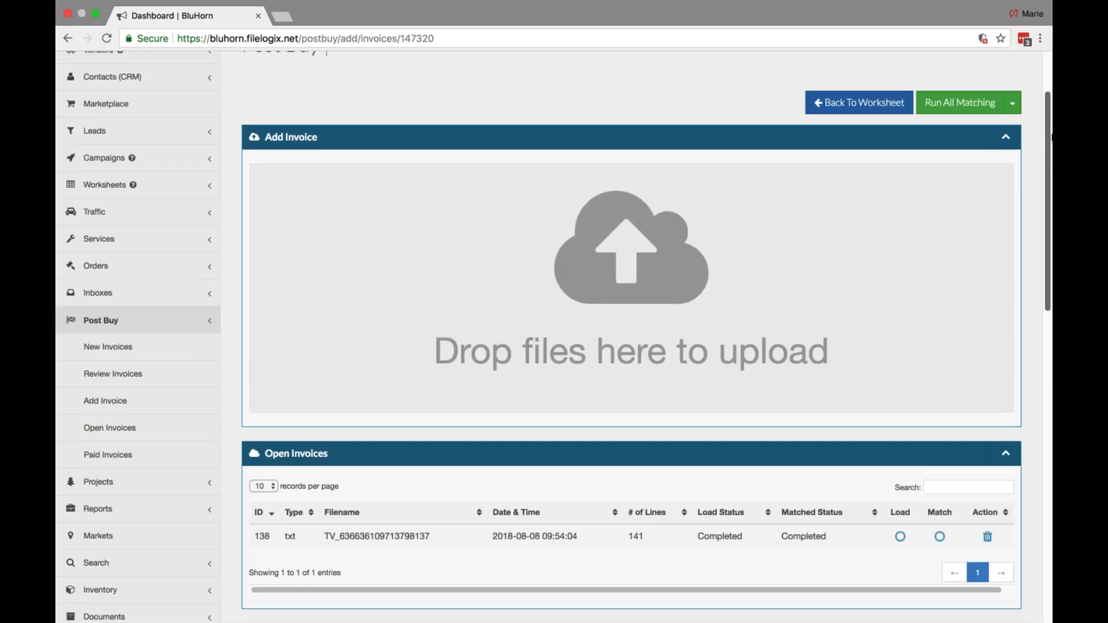
Run the Post Buy Report from the Run All Matching menu, review it, then return.
left_click(1013, 105)
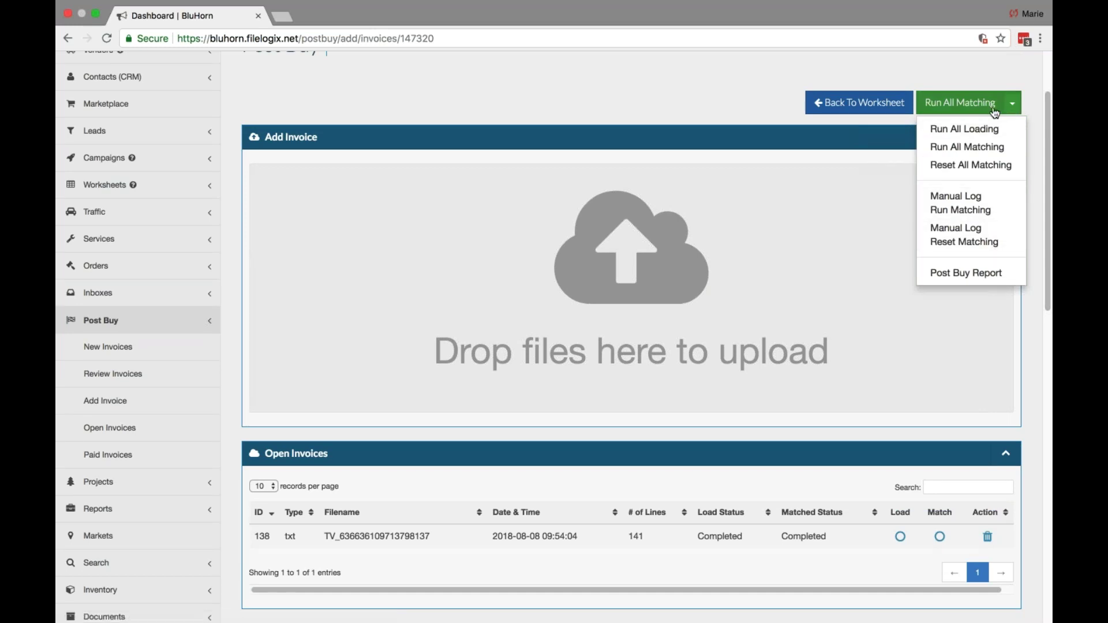
left_click(985, 278)
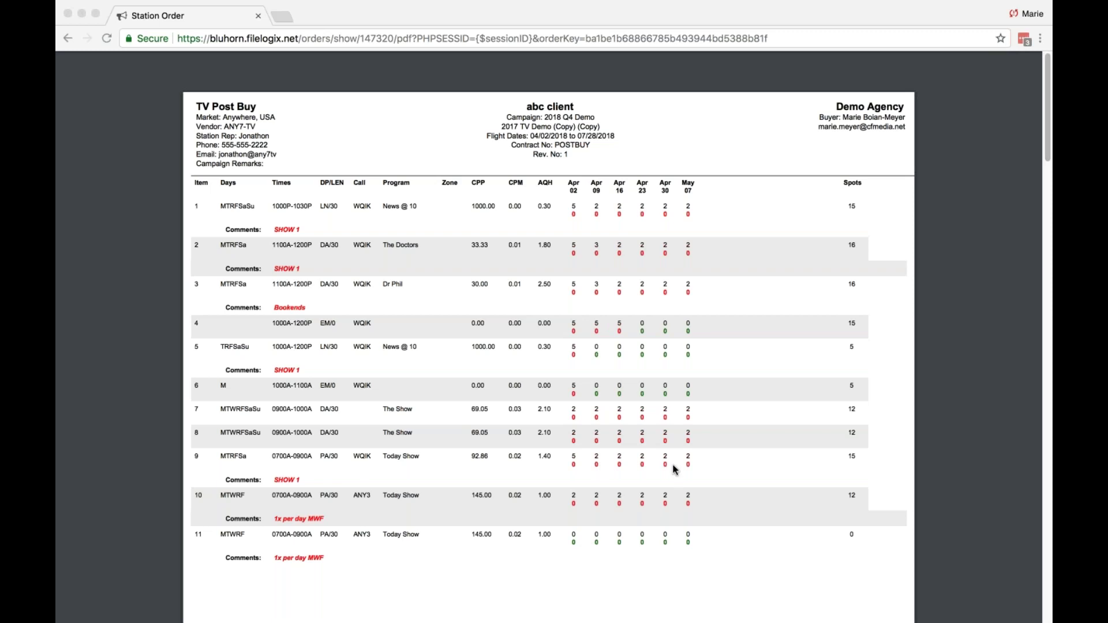
left_click(68, 39)
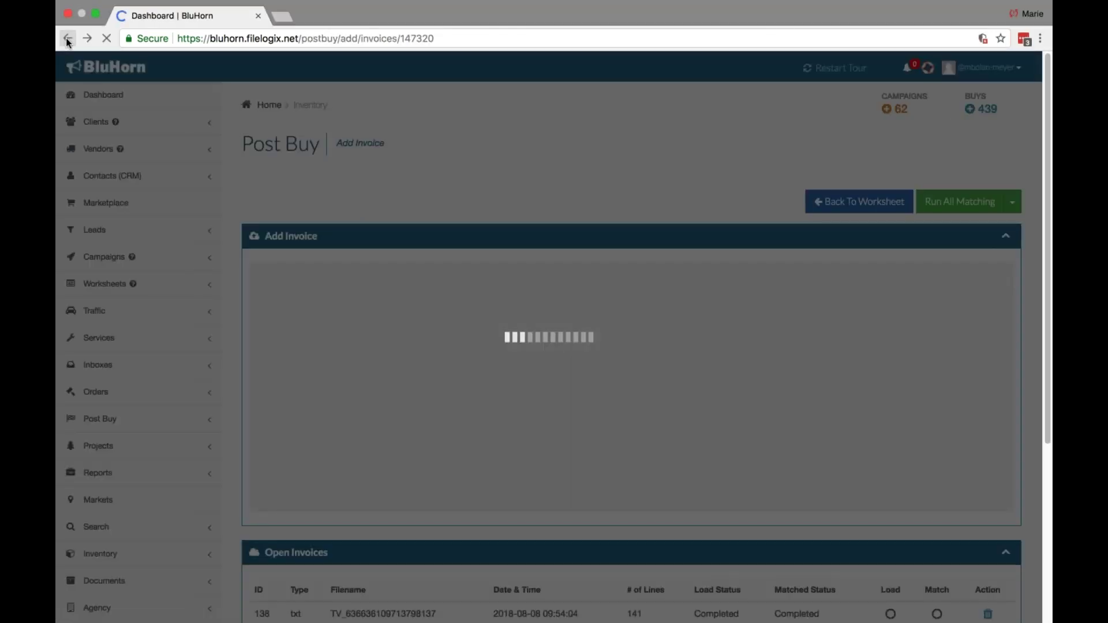
Scroll down to the Open Invoices and Logs sections showing the 141-line invoice.
scroll(1050, 214, "down", 1)
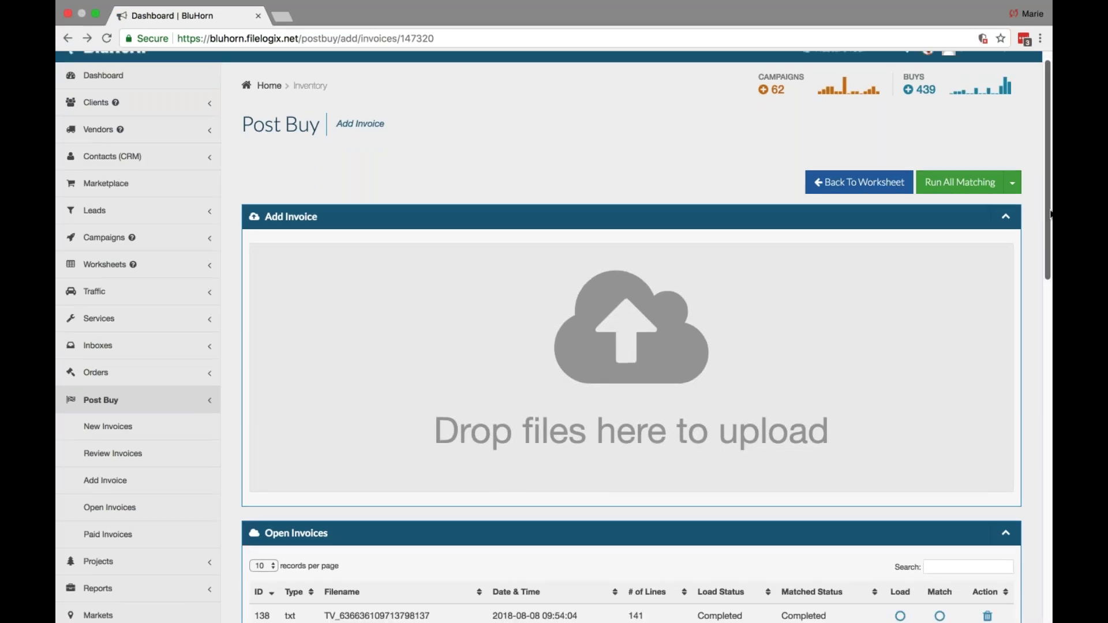
left_click_drag(1050, 214, 1050, 382)
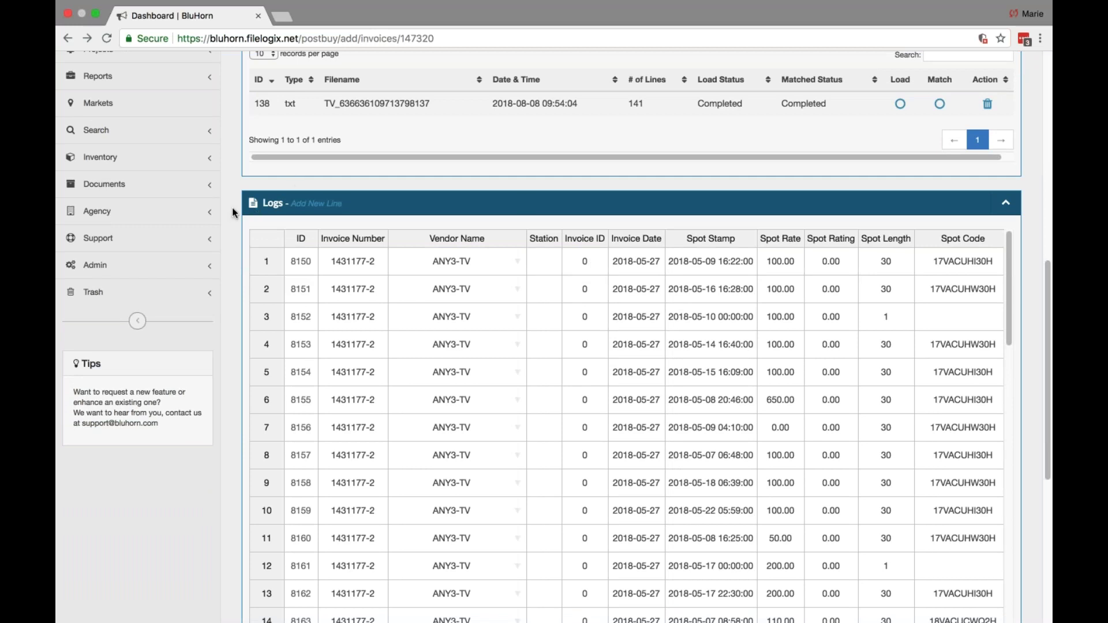
Open the Add New Line form from the Logs panel header.
left_click(318, 207)
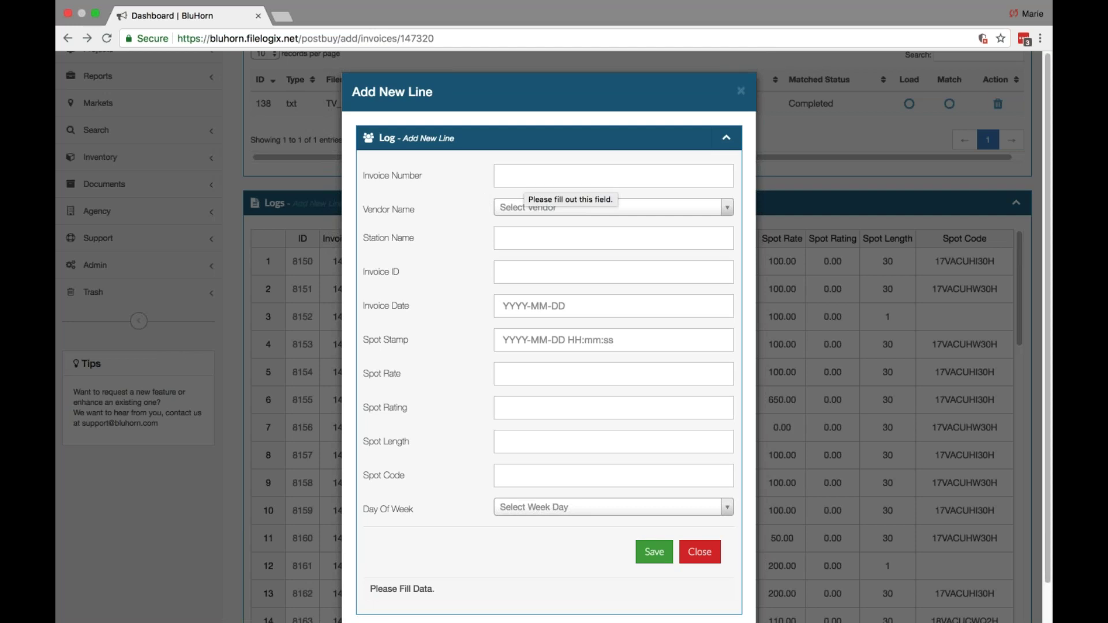
Set invoice number Test 1, vendor ANY5-TV and station ANY5 on the new line.
left_click(519, 176)
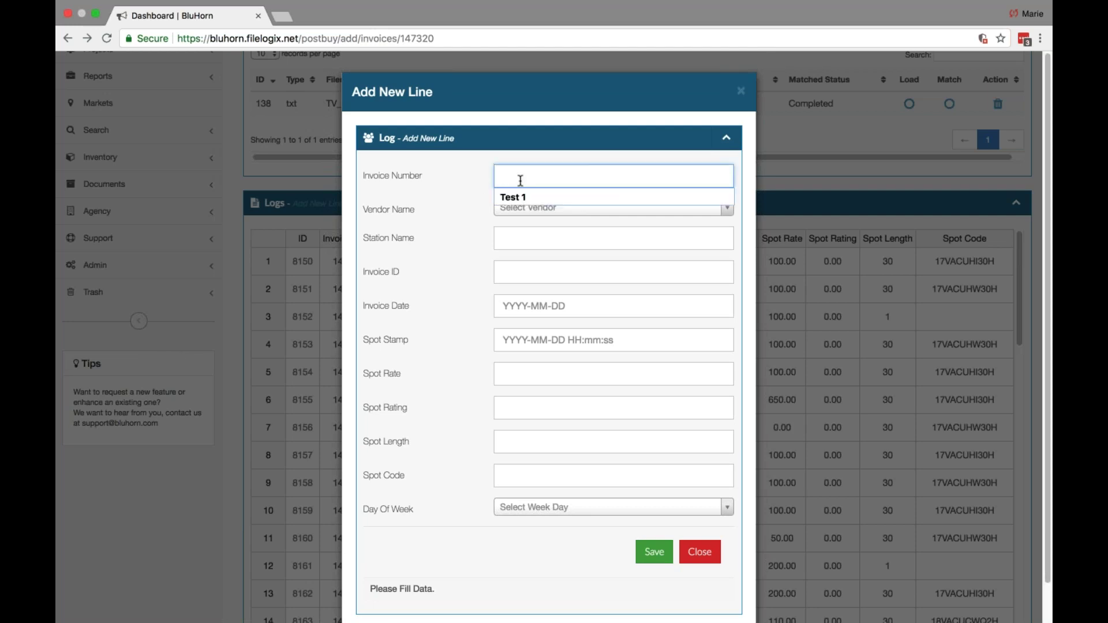
left_click(473, 224)
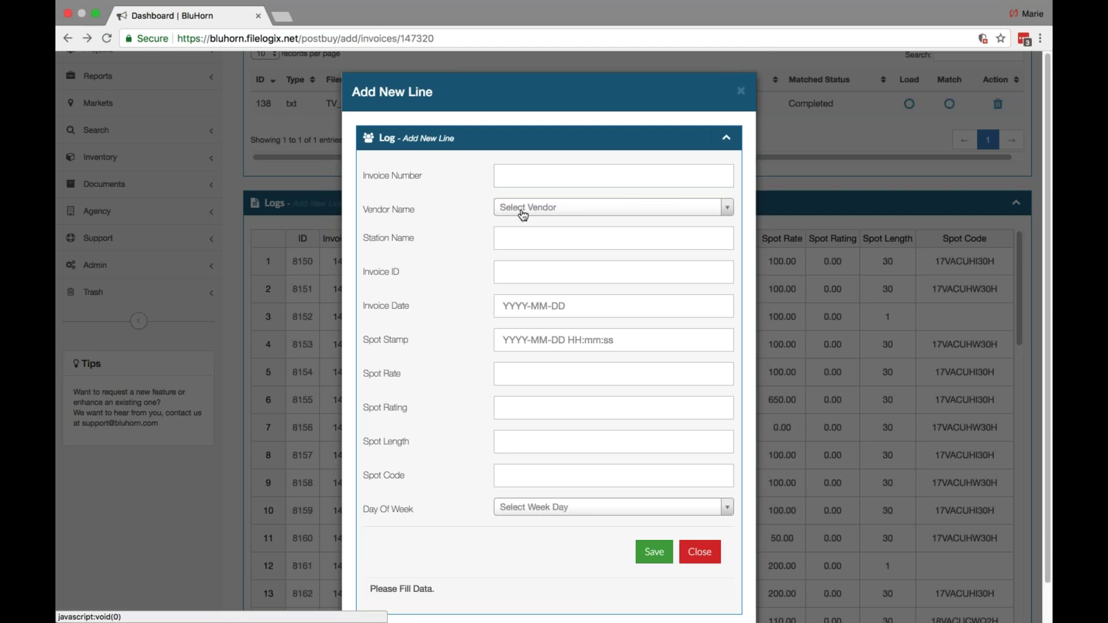
left_click(520, 176)
left_click(523, 197)
left_click(523, 208)
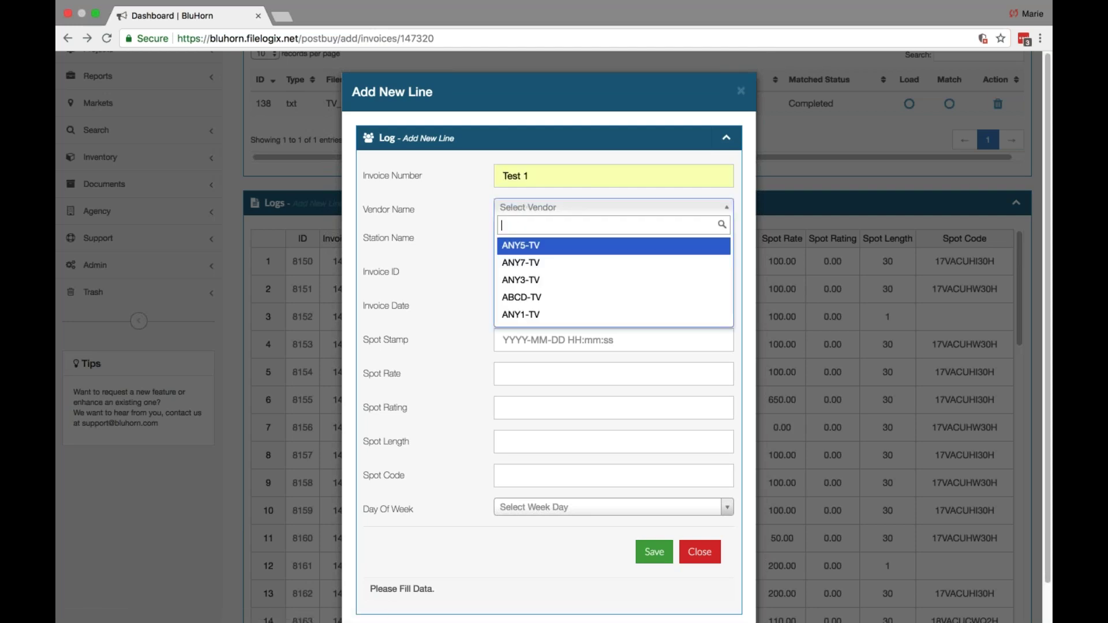
left_click(522, 245)
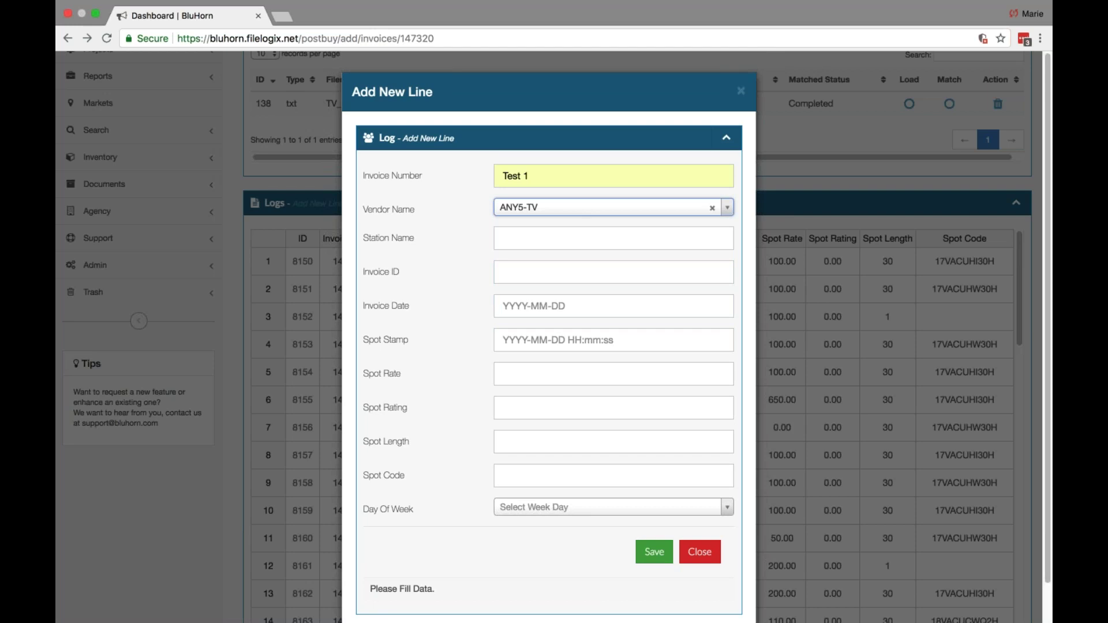
left_click(522, 241)
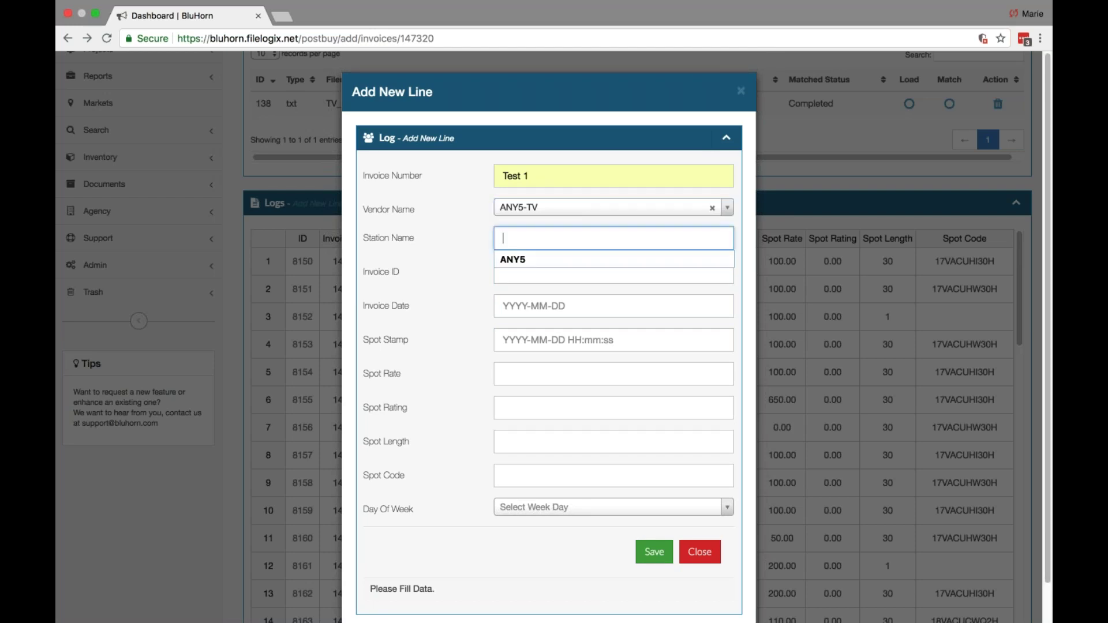
left_click(521, 257)
Enter invoice ID 1234 and invoice date 2018-08-08.
left_click(521, 272)
type("1234")
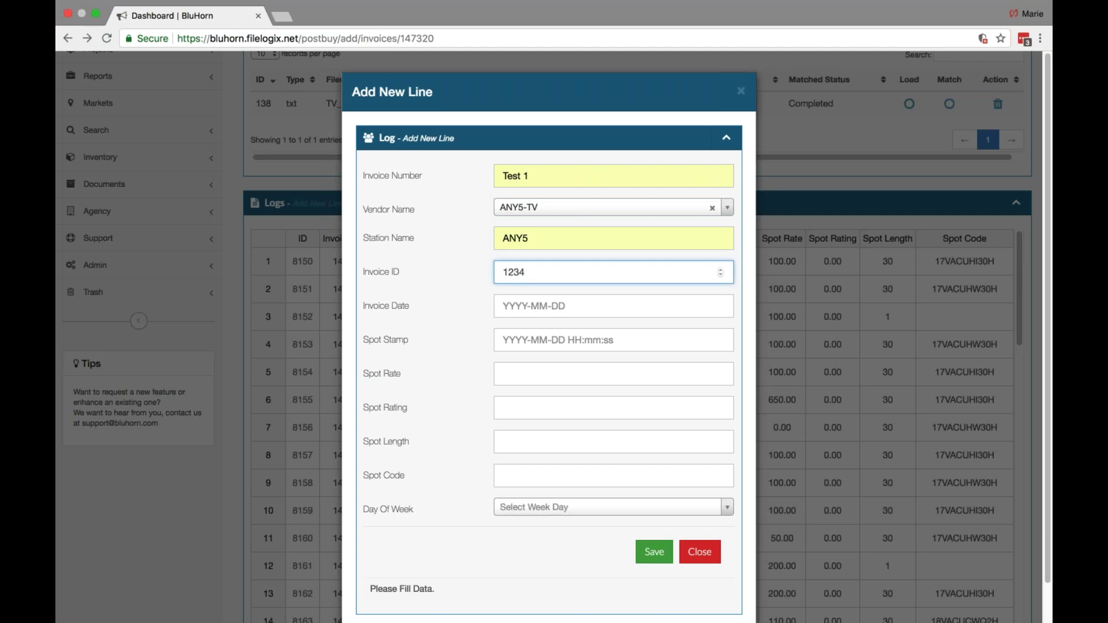
left_click(531, 306)
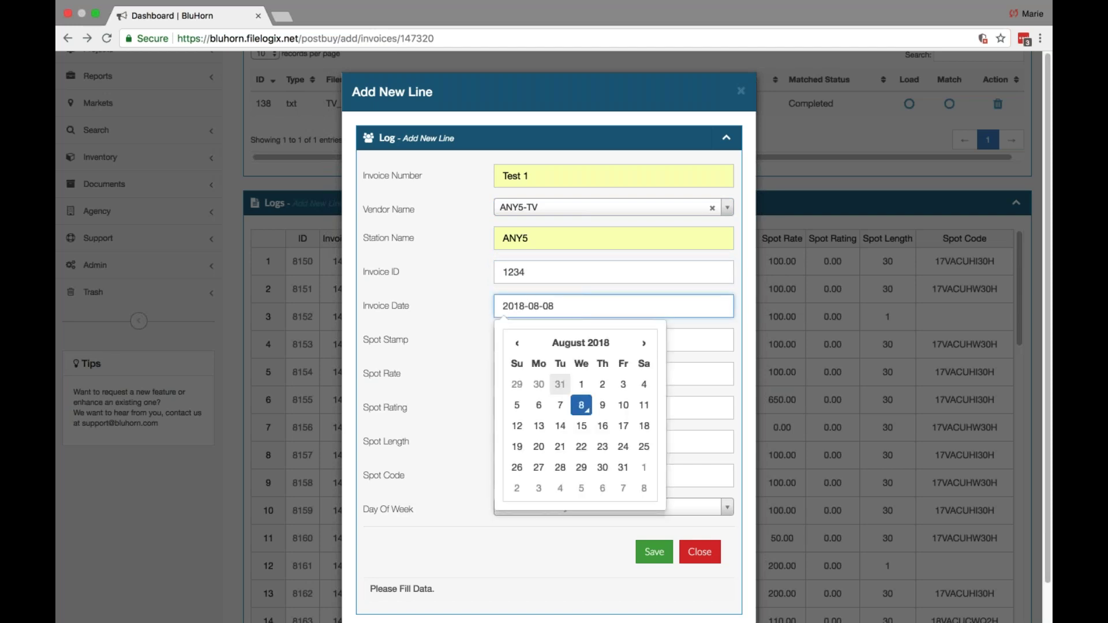
left_click(587, 409)
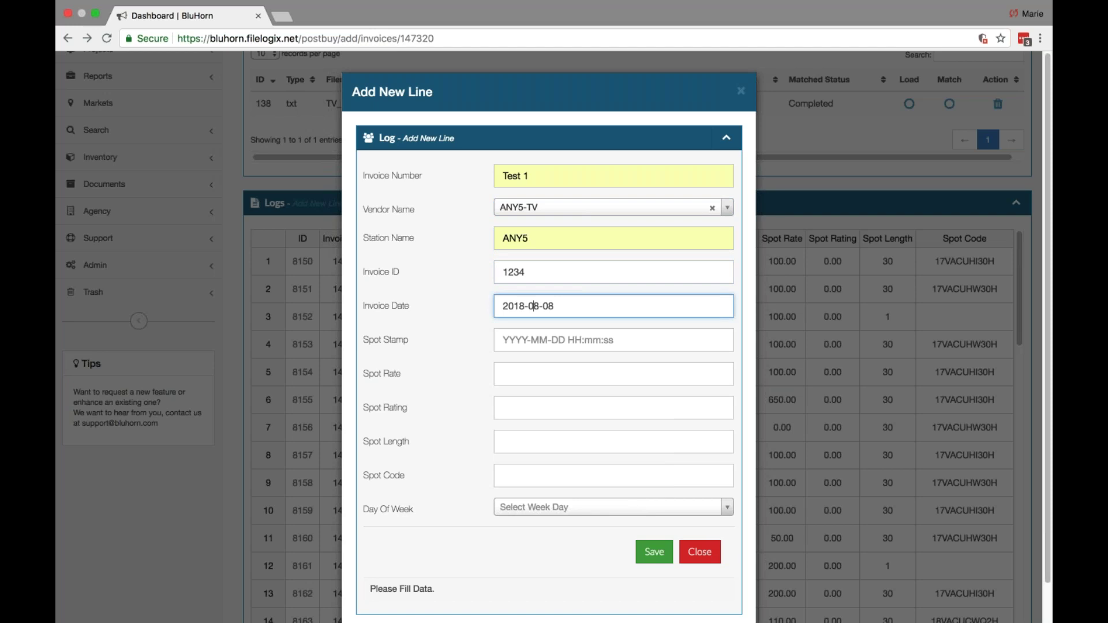
left_click(543, 340)
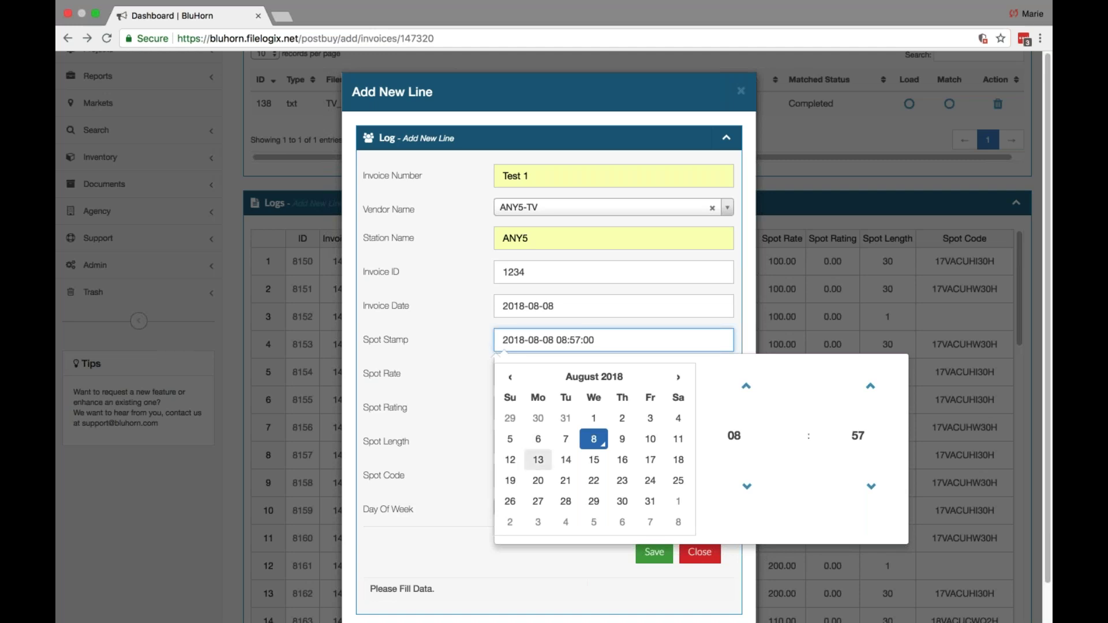
Set the spot stamp date to 2018-08-13 and the hour to 13, giving 13:57:00.
left_click(538, 459)
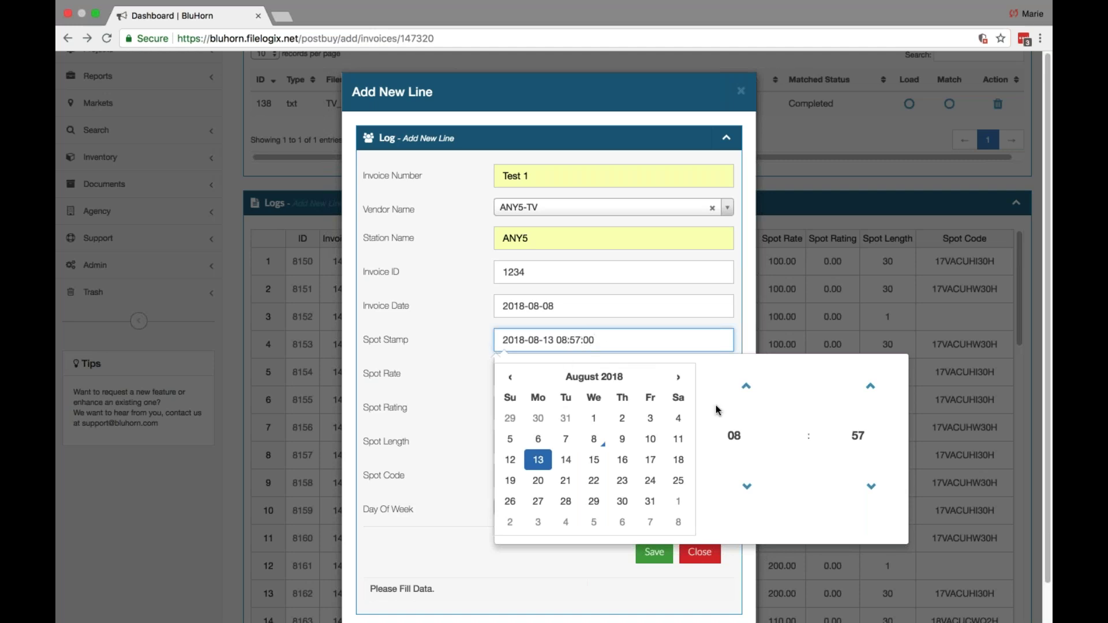
left_click(745, 491)
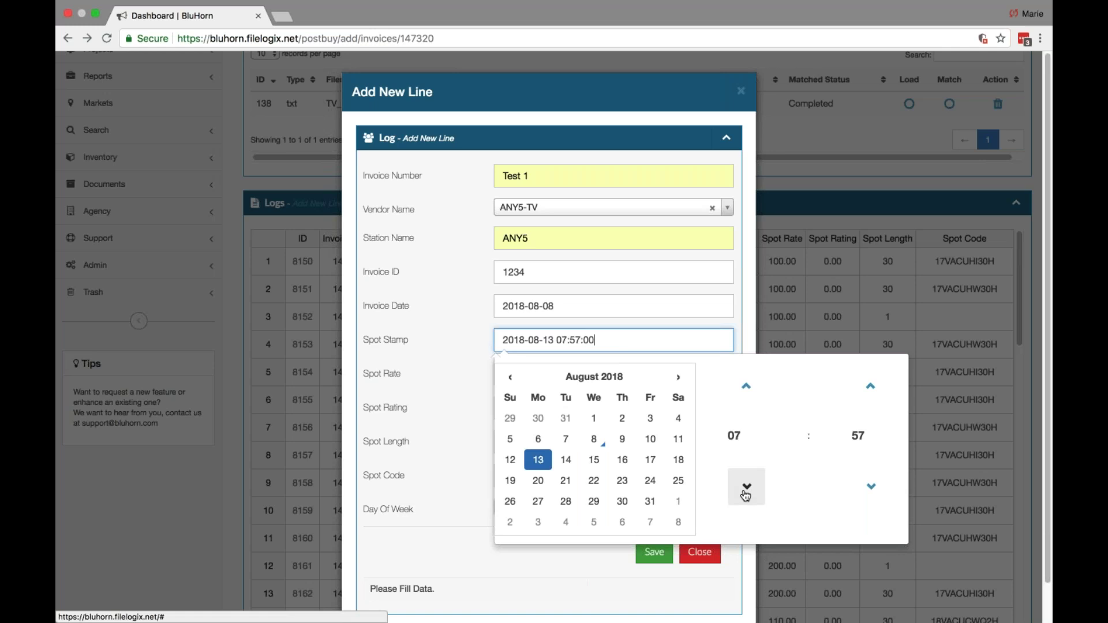
left_click(746, 491)
left_click(745, 388)
double_click(744, 393)
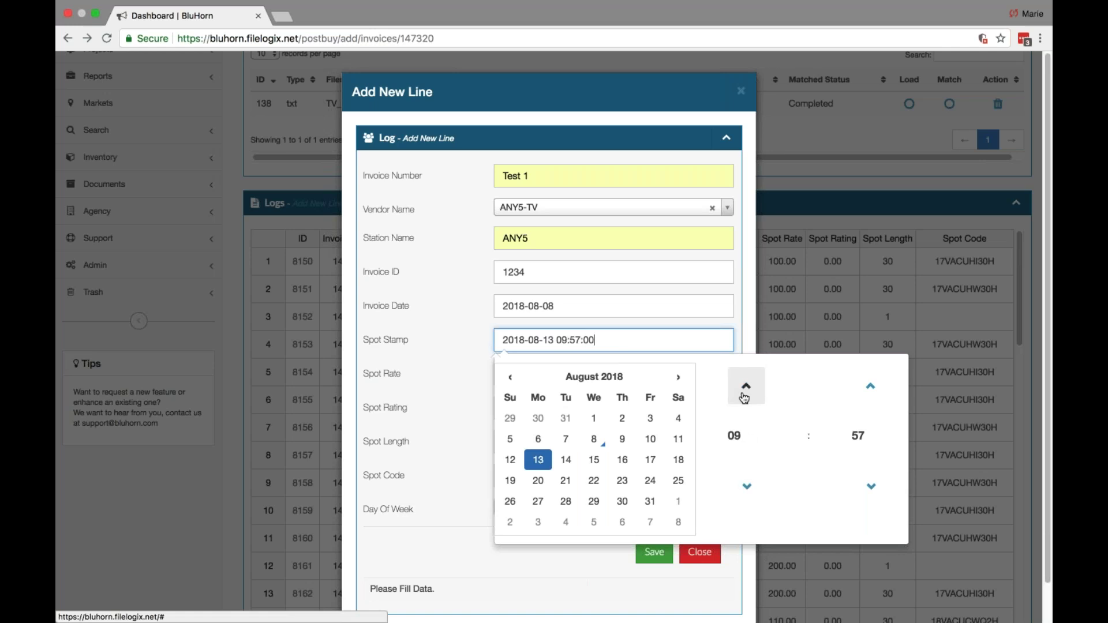
triple_click(744, 392)
left_click(744, 393)
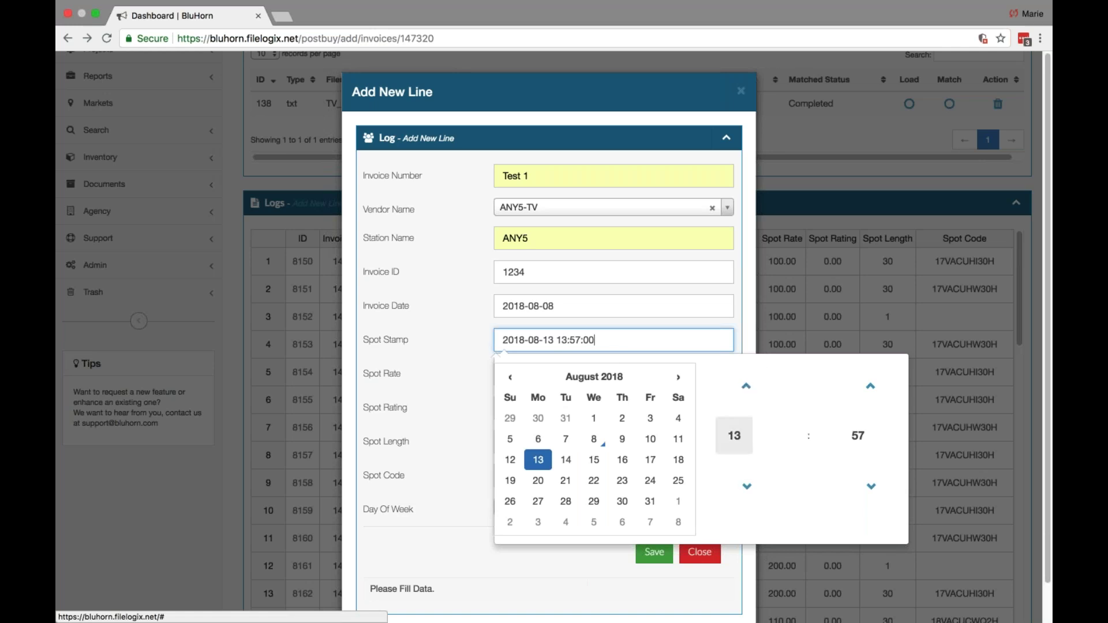
left_click(685, 305)
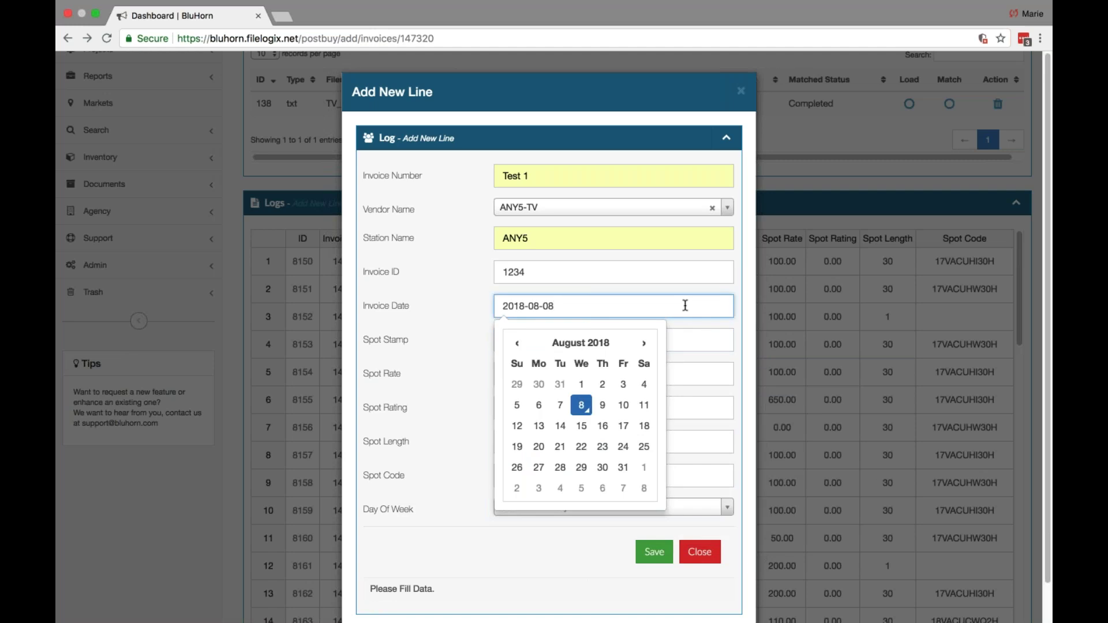
left_click(749, 354)
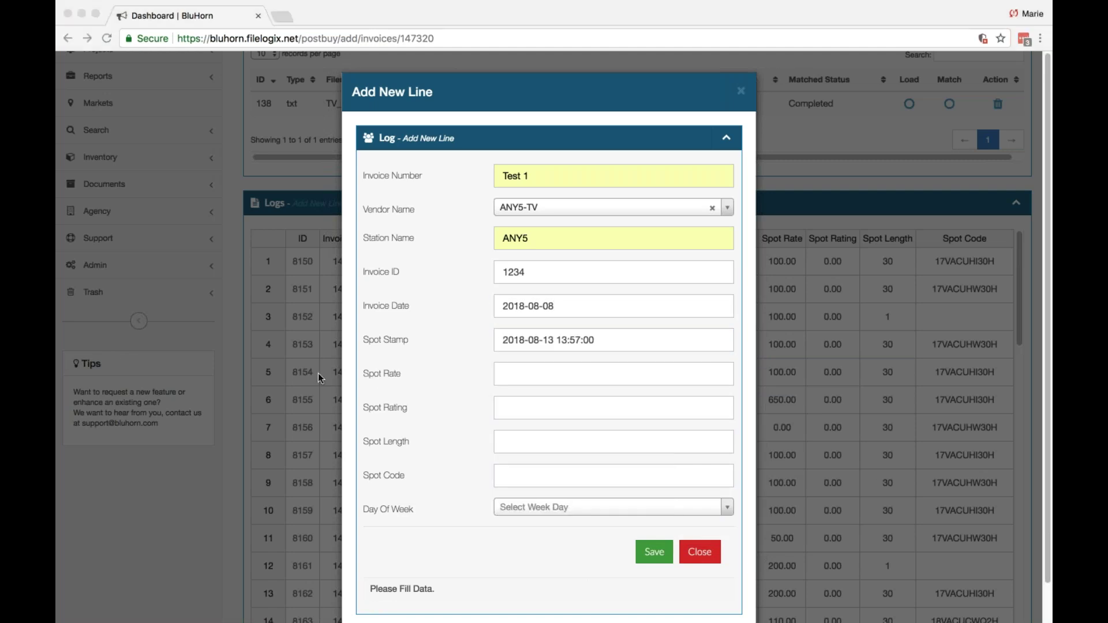
Enter spot rate 250, spot length 30 and day of week WED.
left_click(554, 374)
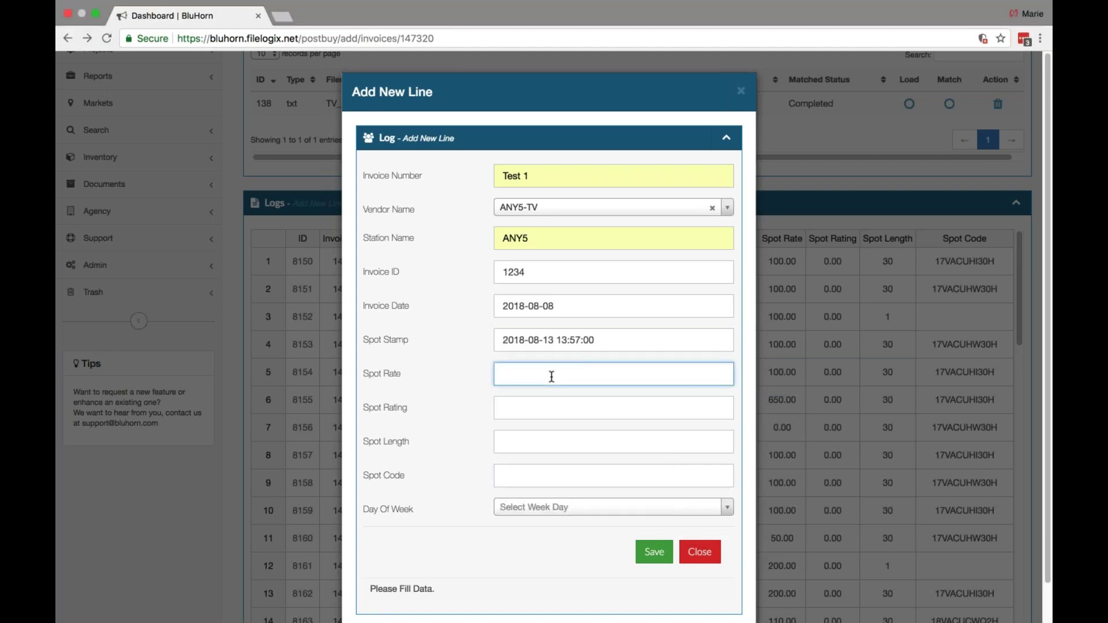
type("250")
key("Tab")
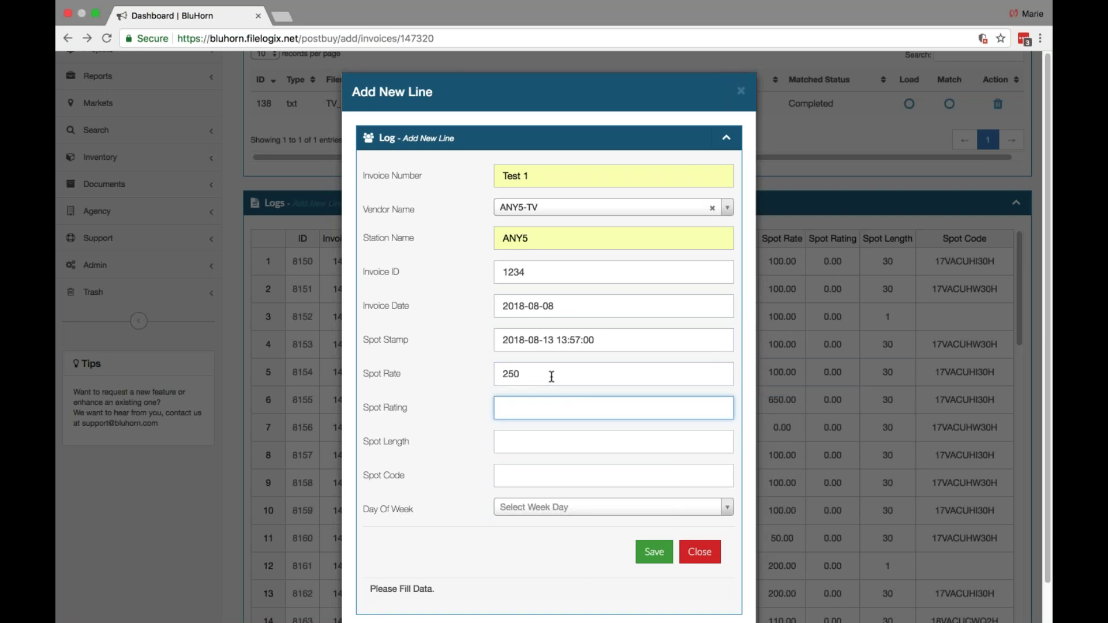
type("4.6")
key("BackSpace")
key("BackSpace")
left_click(512, 445)
type("30")
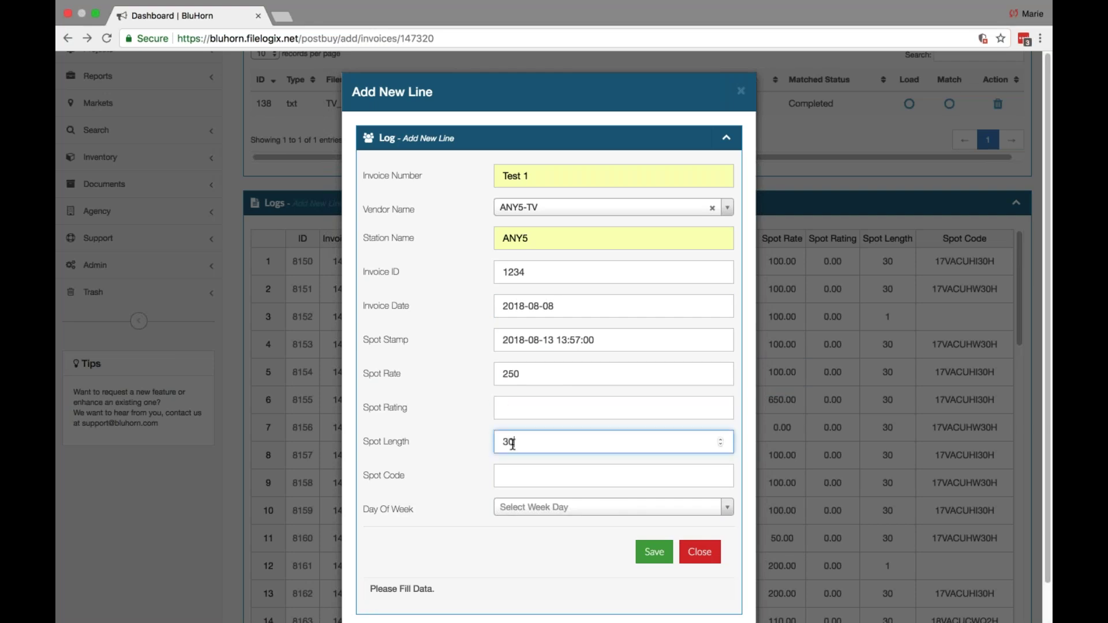
key("Tab")
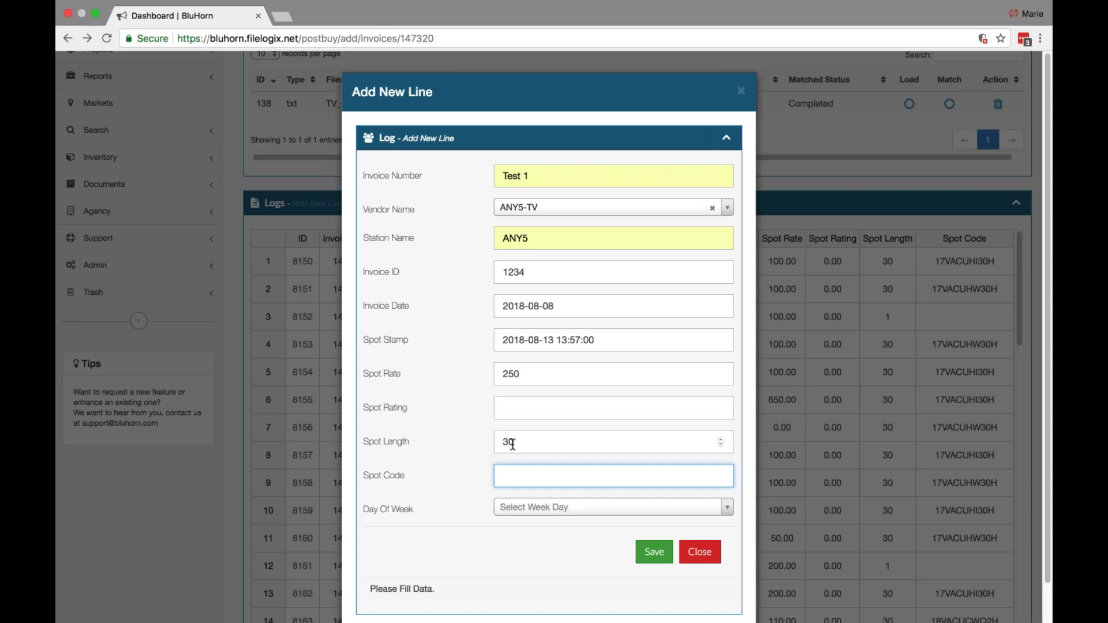
left_click(548, 511)
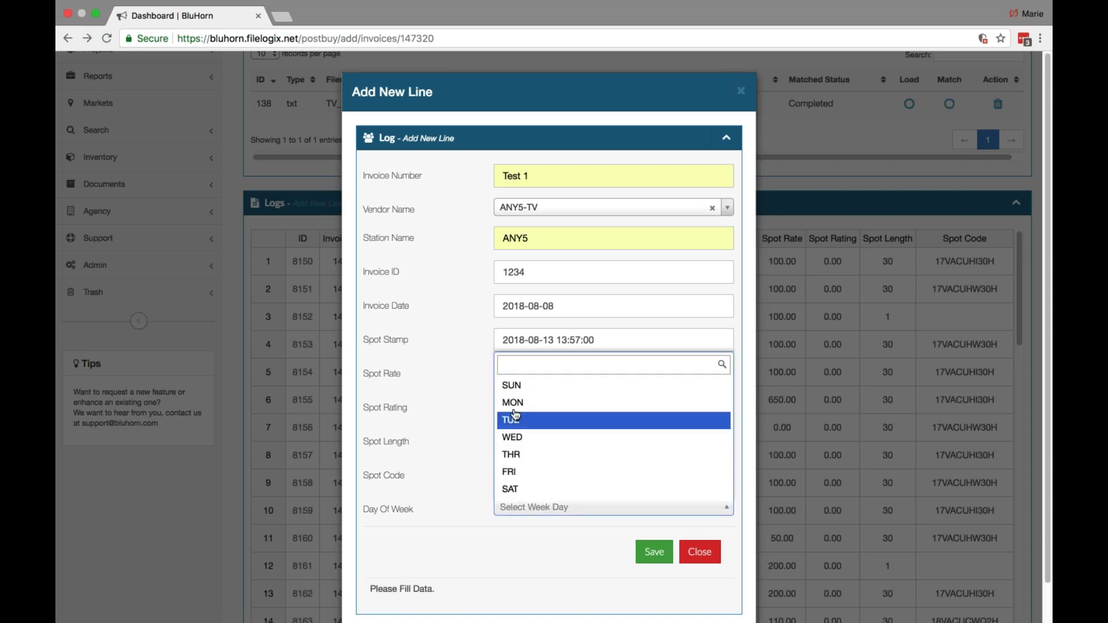
left_click(519, 437)
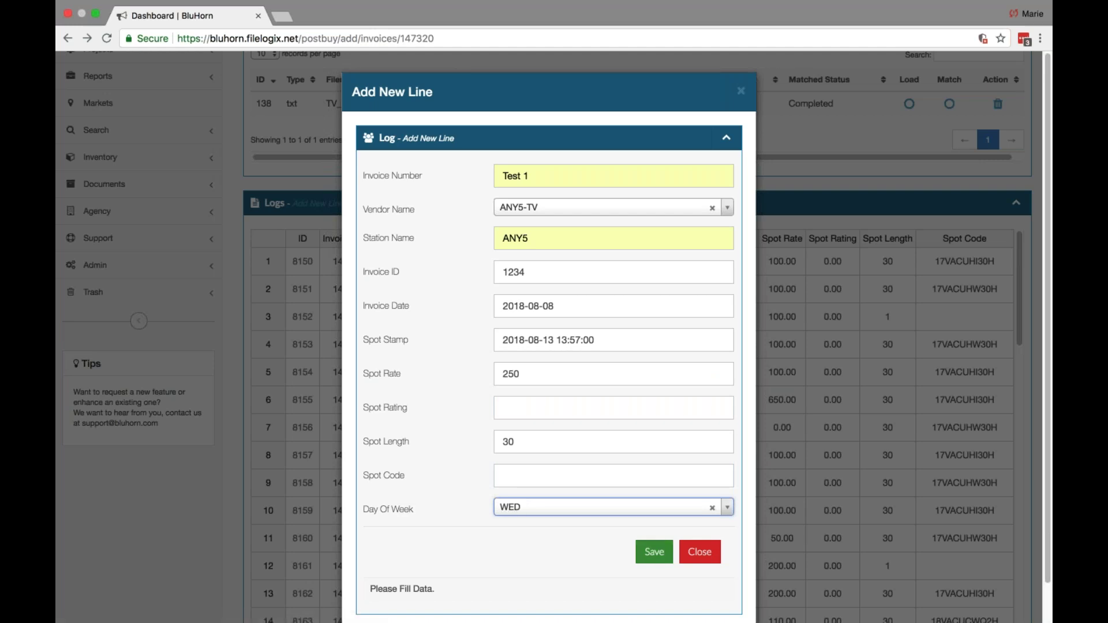
Fill the missing spot rating 4.6 and spot code 123, then save the line successfully.
left_click(654, 552)
left_click(531, 410)
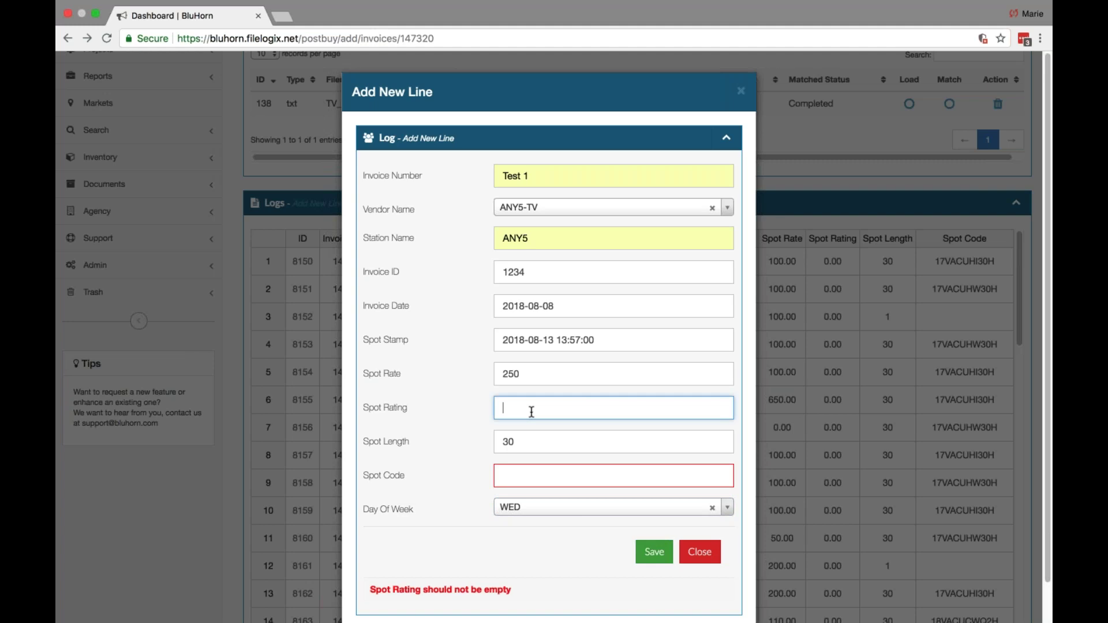
type("4.6")
key("Tab")
key("Tab")
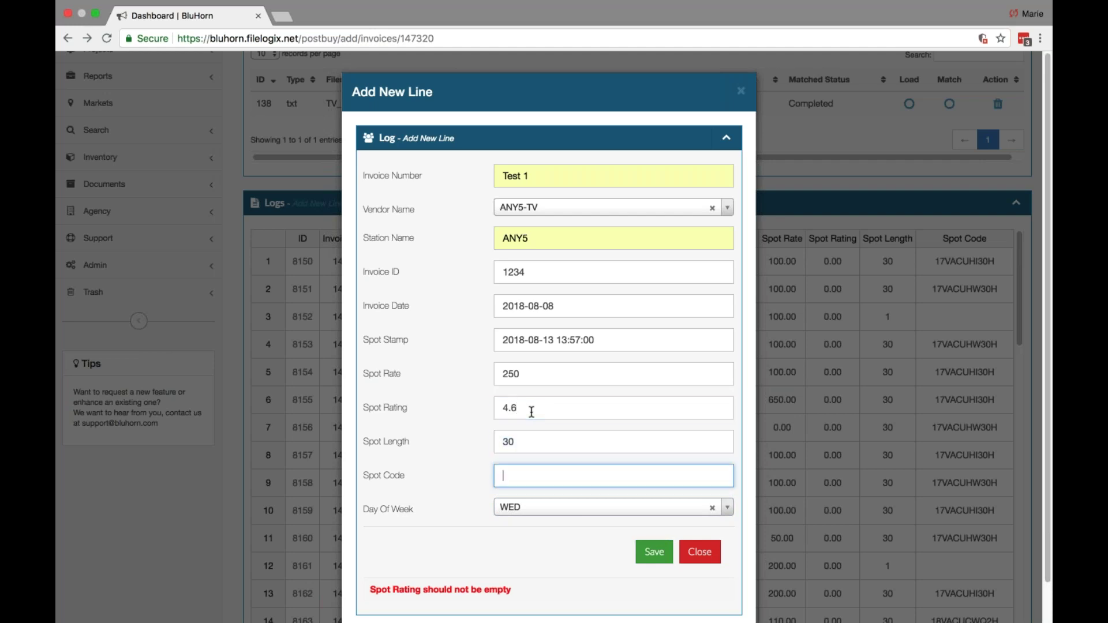
type("123")
left_click(654, 551)
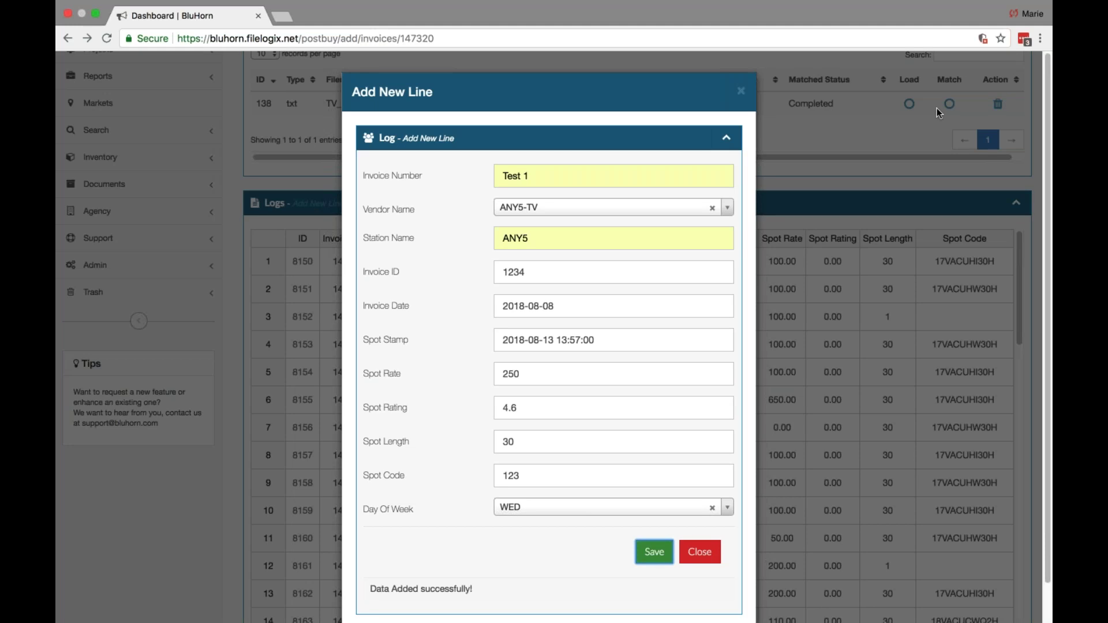
left_click(530, 176)
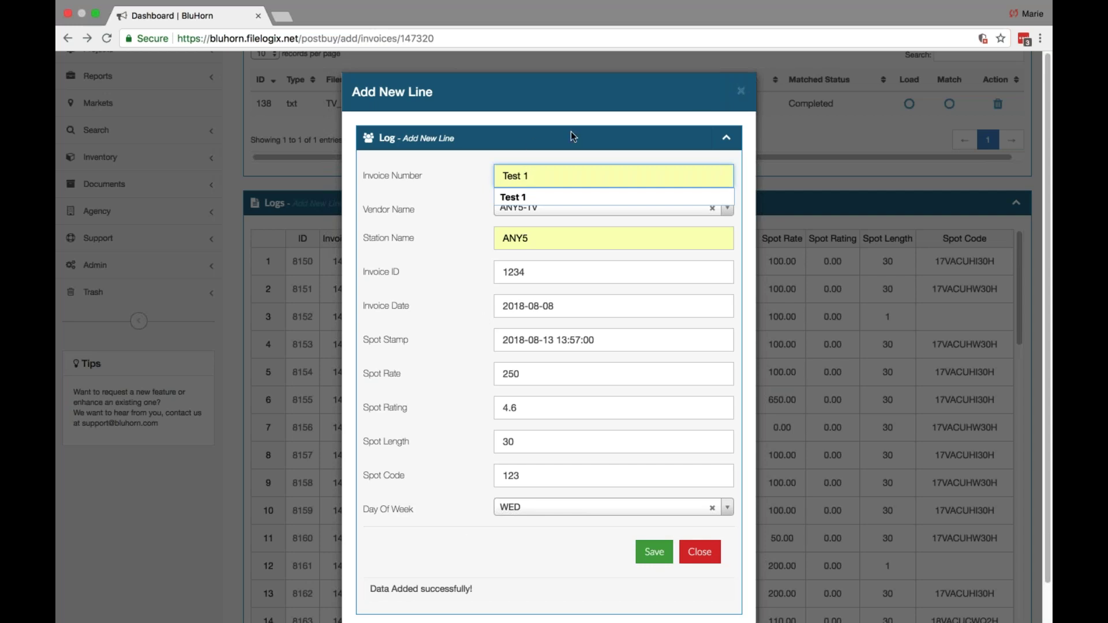
Close the form and scroll the logs to find Test 1 as entry 142.
left_click(741, 91)
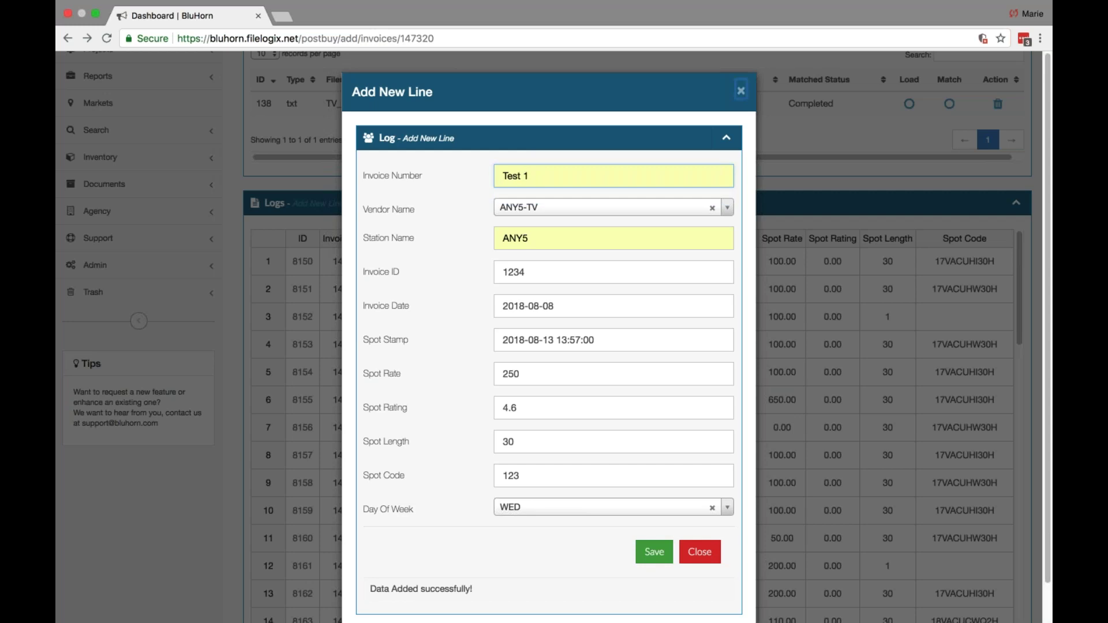
left_click_drag(1011, 244, 1024, 621)
scroll(1039, 515, "down", 6)
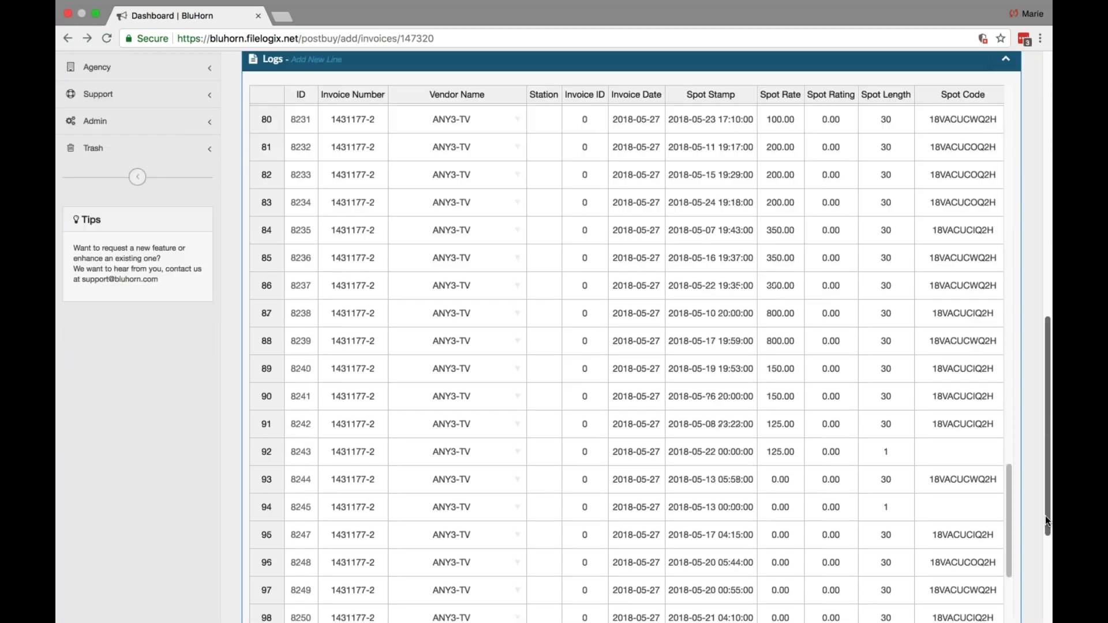
left_click_drag(1016, 278, 1013, 536)
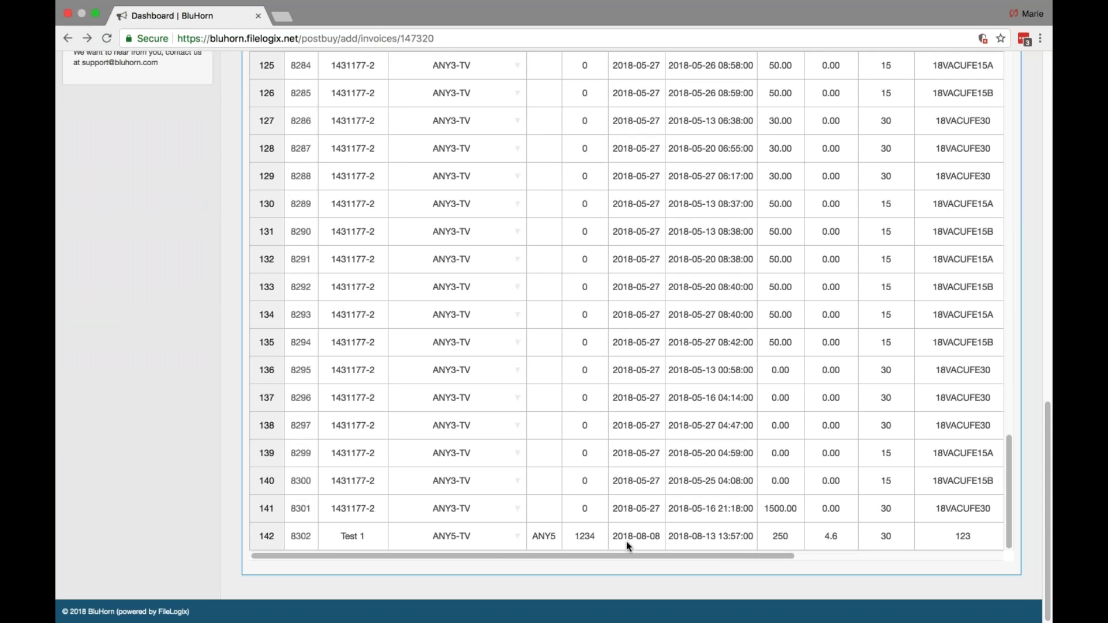
left_click_drag(1048, 528, 1043, 334)
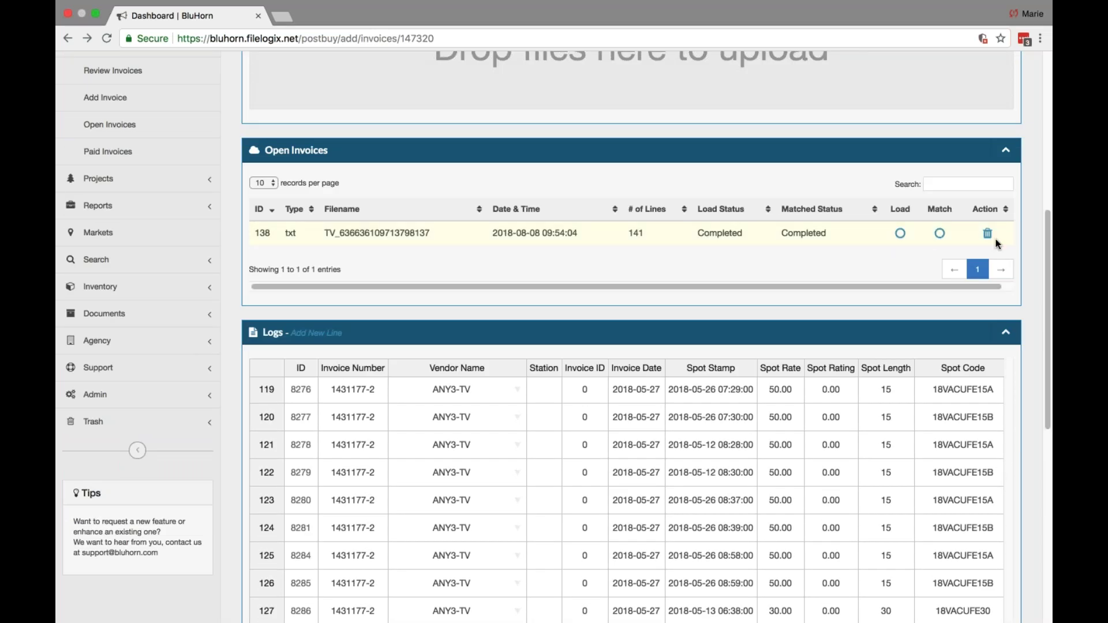
Scroll back to the top of the Post Buy Add Invoice page to show the upload area and open invoices.
left_click_drag(1049, 287, 1041, 148)
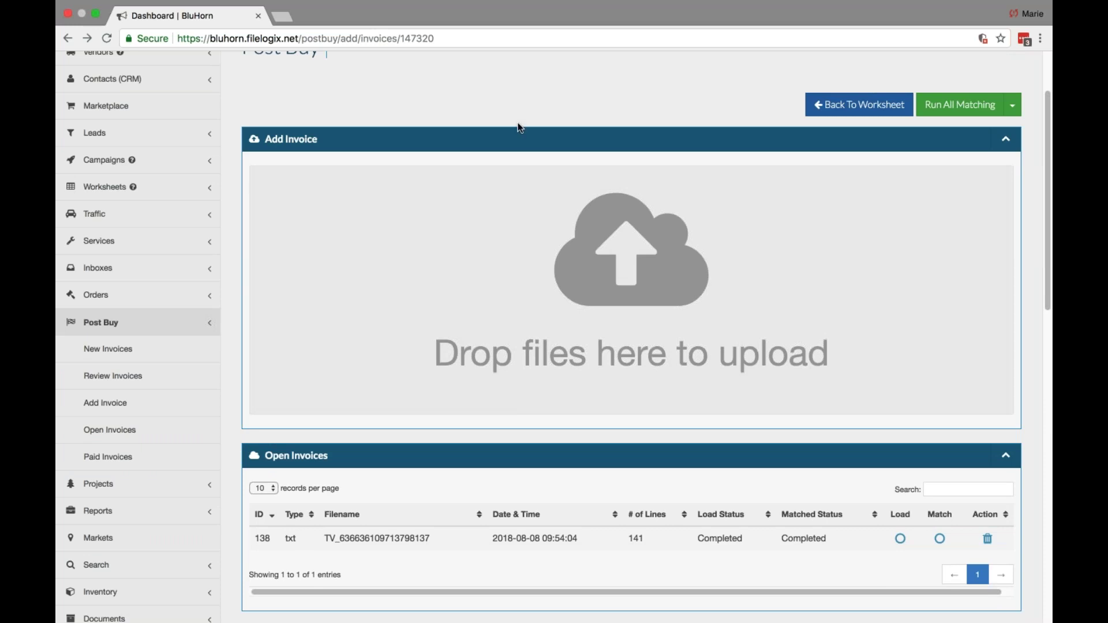
left_click_drag(1047, 173, 1047, 135)
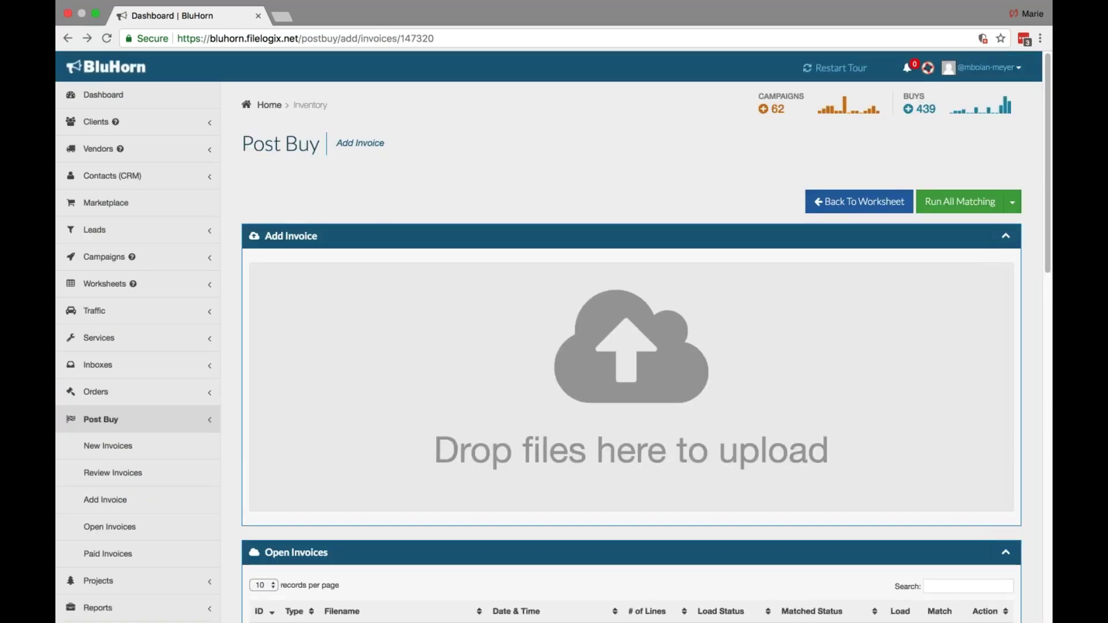